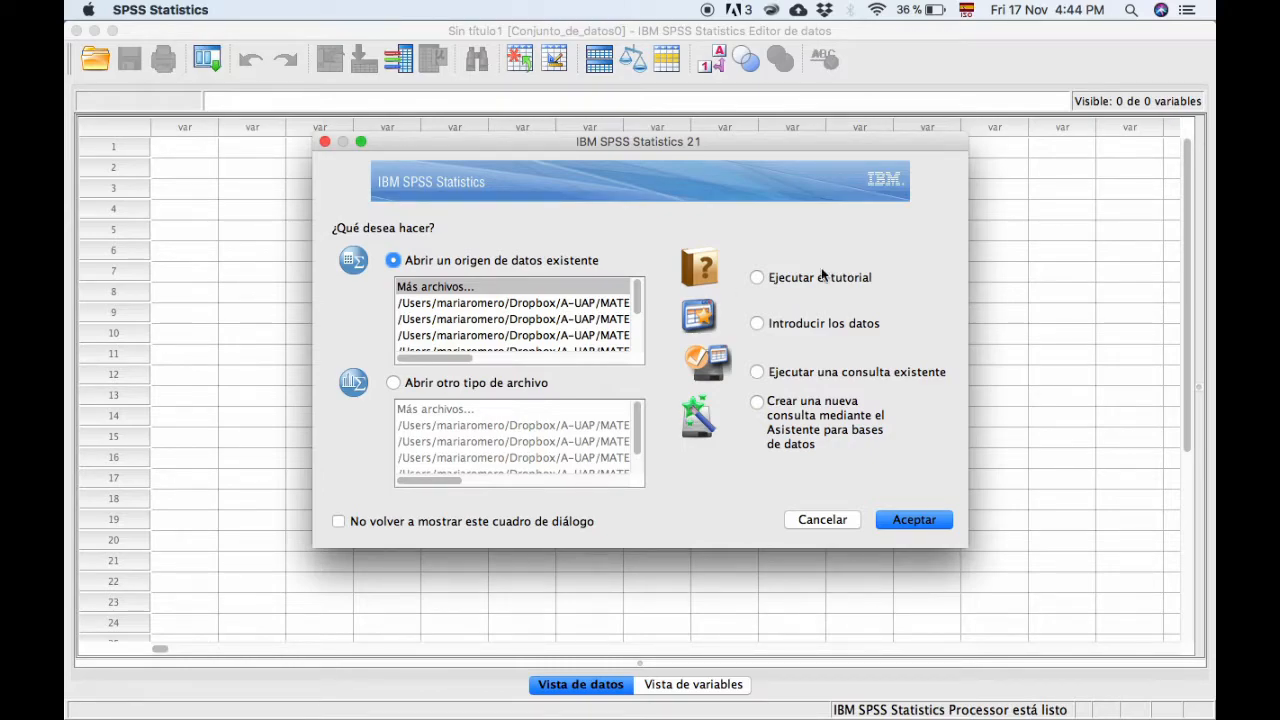
Start a new dataset for entering data and show its variable definitions.
{"action": "left_click", "coordinate": [800, 326]}
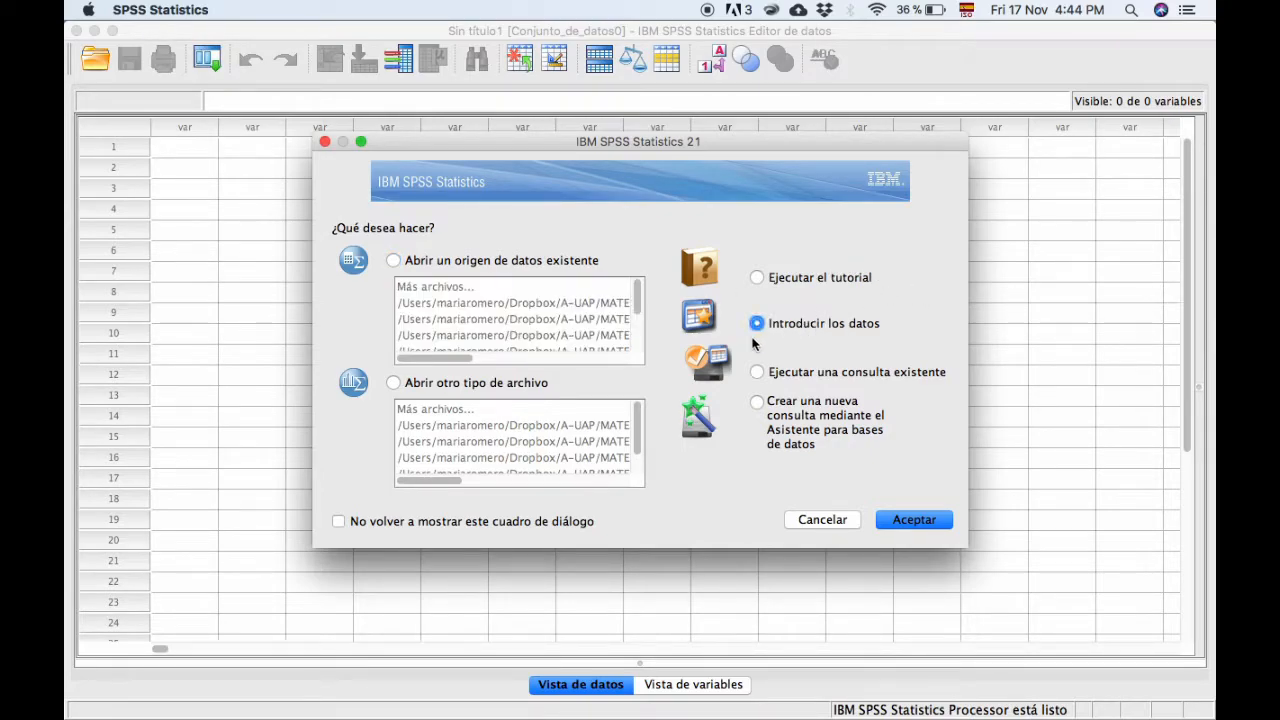
{"action": "left_click", "coordinate": [913, 520]}
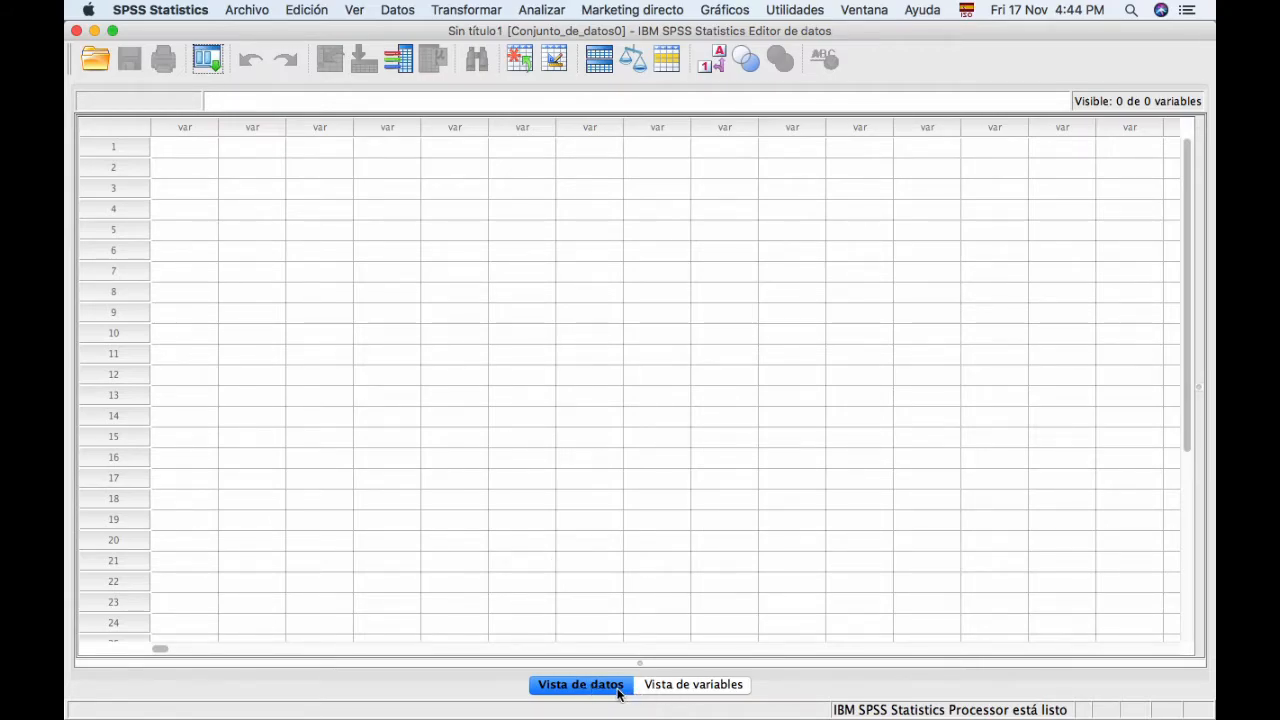
{"action": "left_click", "coordinate": [684, 685]}
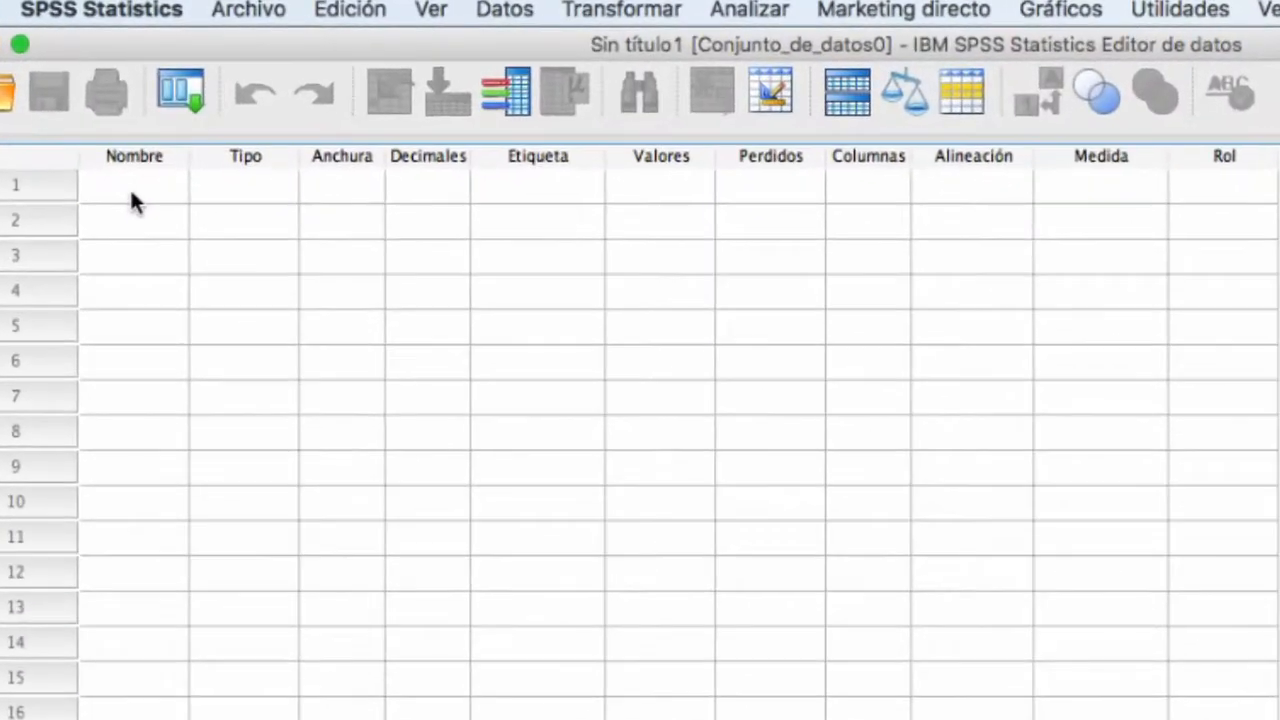
Create the first variable with the name Id and set its decimals to 0.
{"action": "left_click", "coordinate": [135, 190]}
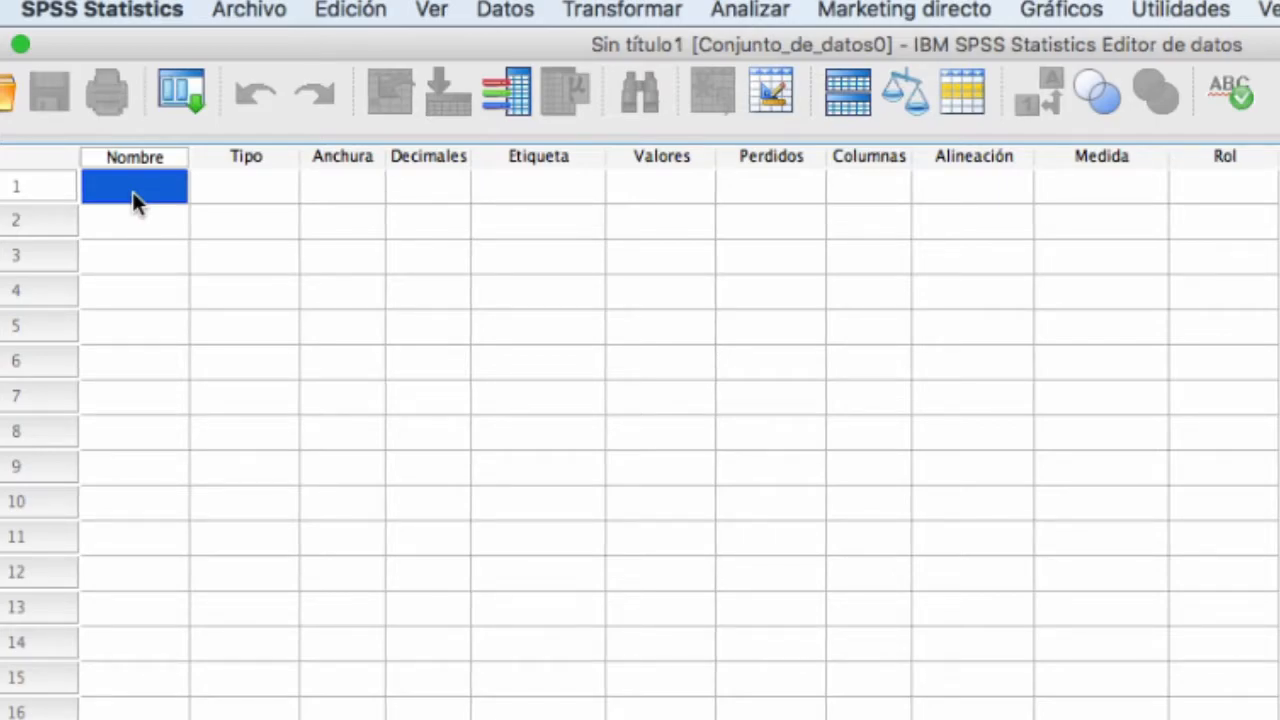
{"action": "type", "text": "Id"}
{"action": "key", "text": "Tab"}
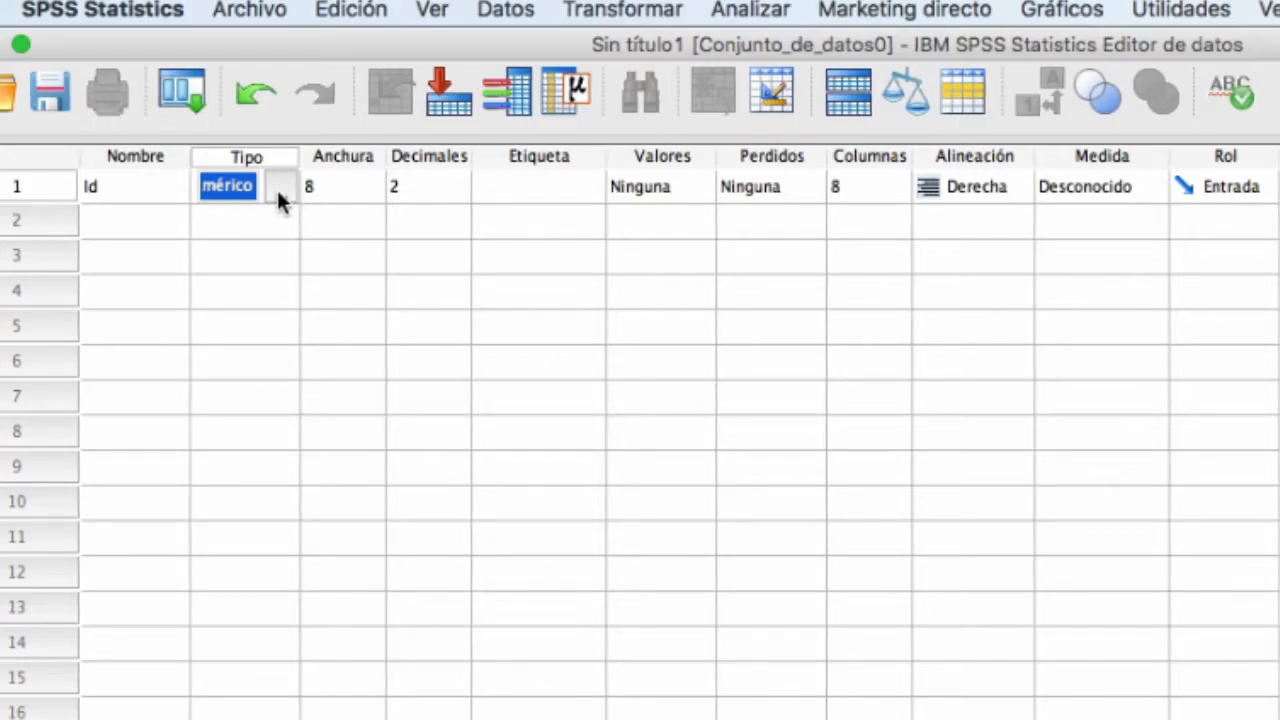
{"action": "left_click", "coordinate": [430, 192]}
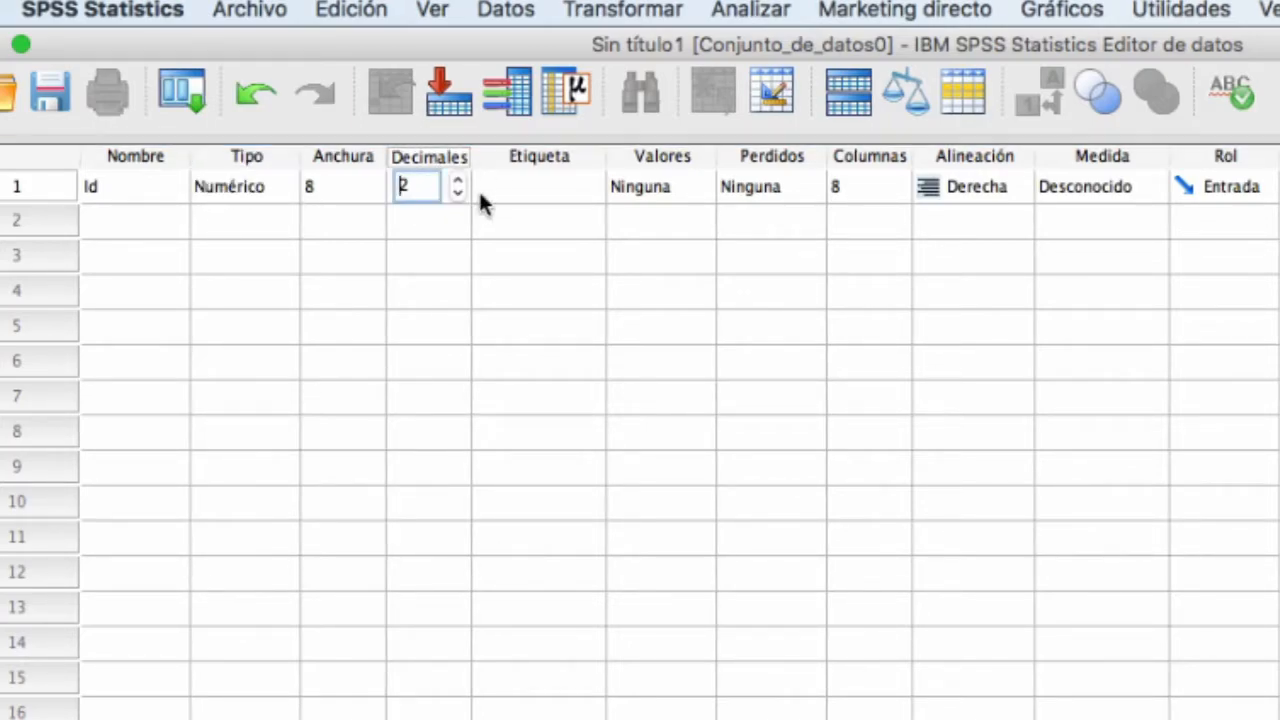
{"action": "left_click", "coordinate": [455, 193]}
{"action": "left_click", "coordinate": [456, 194]}
Give the Id variable the label "Identificador".
{"action": "left_click", "coordinate": [541, 190]}
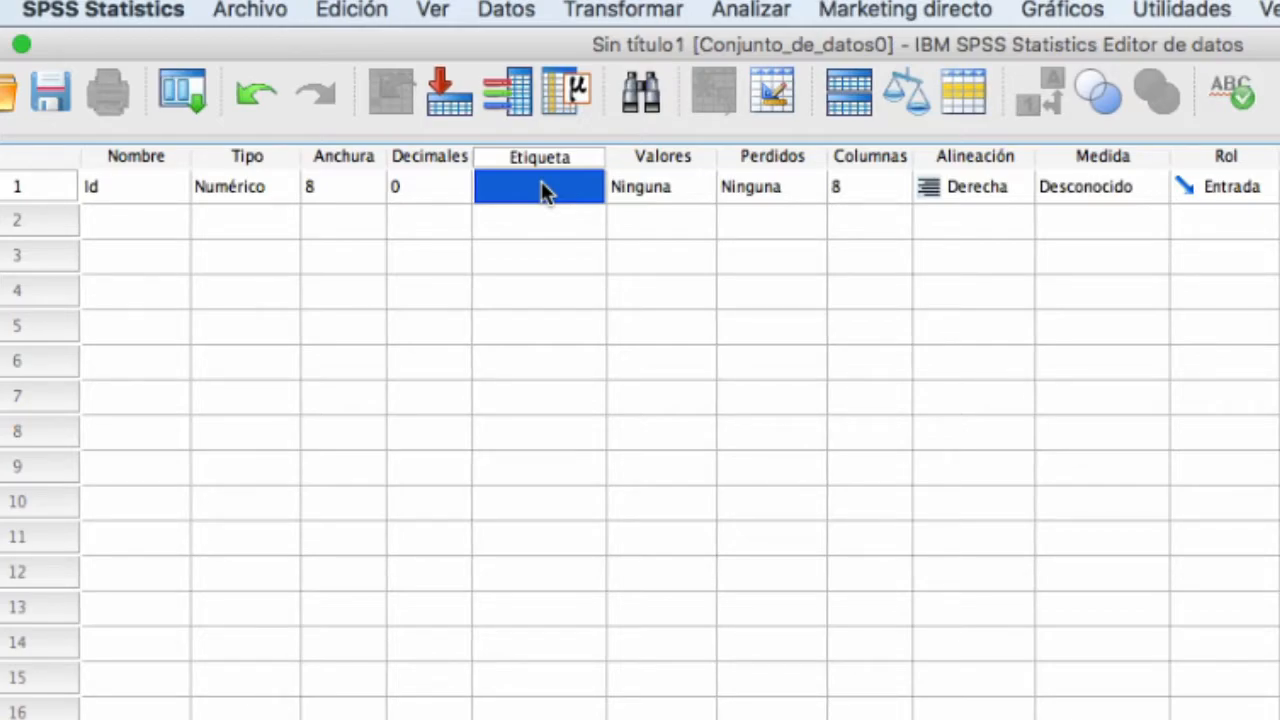
{"action": "left_click", "coordinate": [541, 186]}
{"action": "type", "text": "Identificador"}
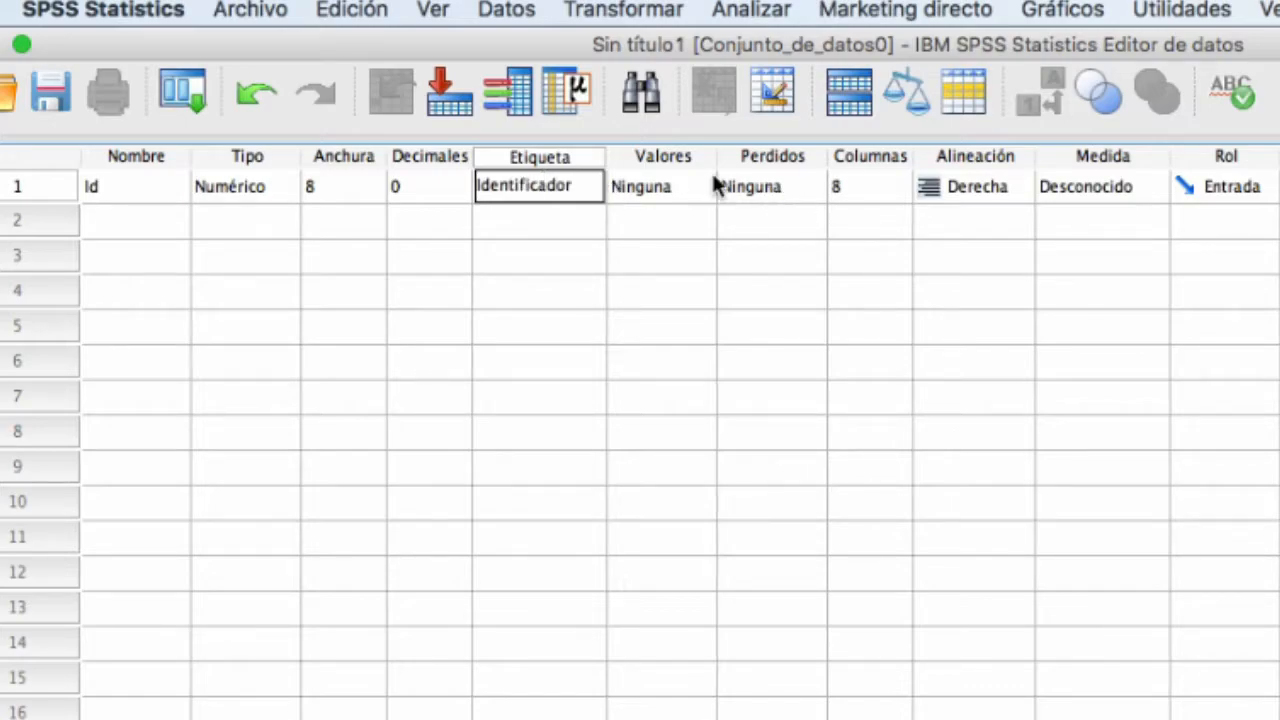
{"action": "left_click", "coordinate": [643, 190]}
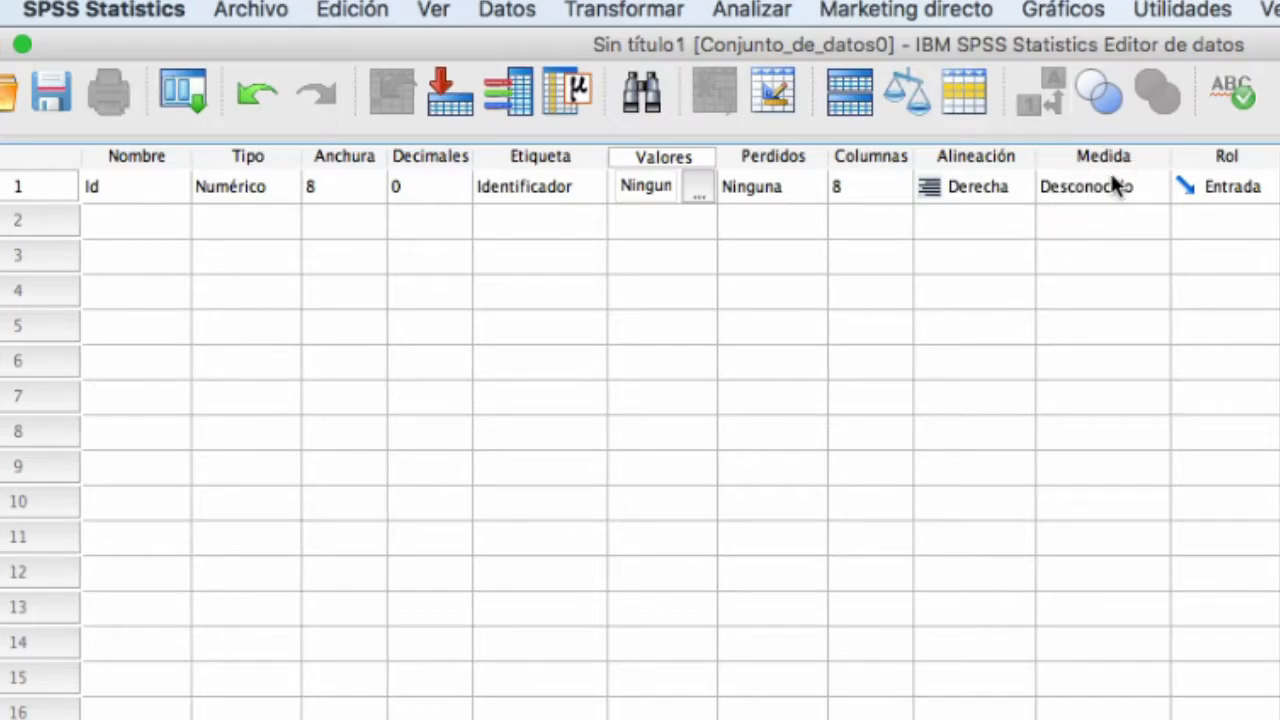
Set the measurement level of the Id variable to Escala.
{"action": "left_click", "coordinate": [1092, 190]}
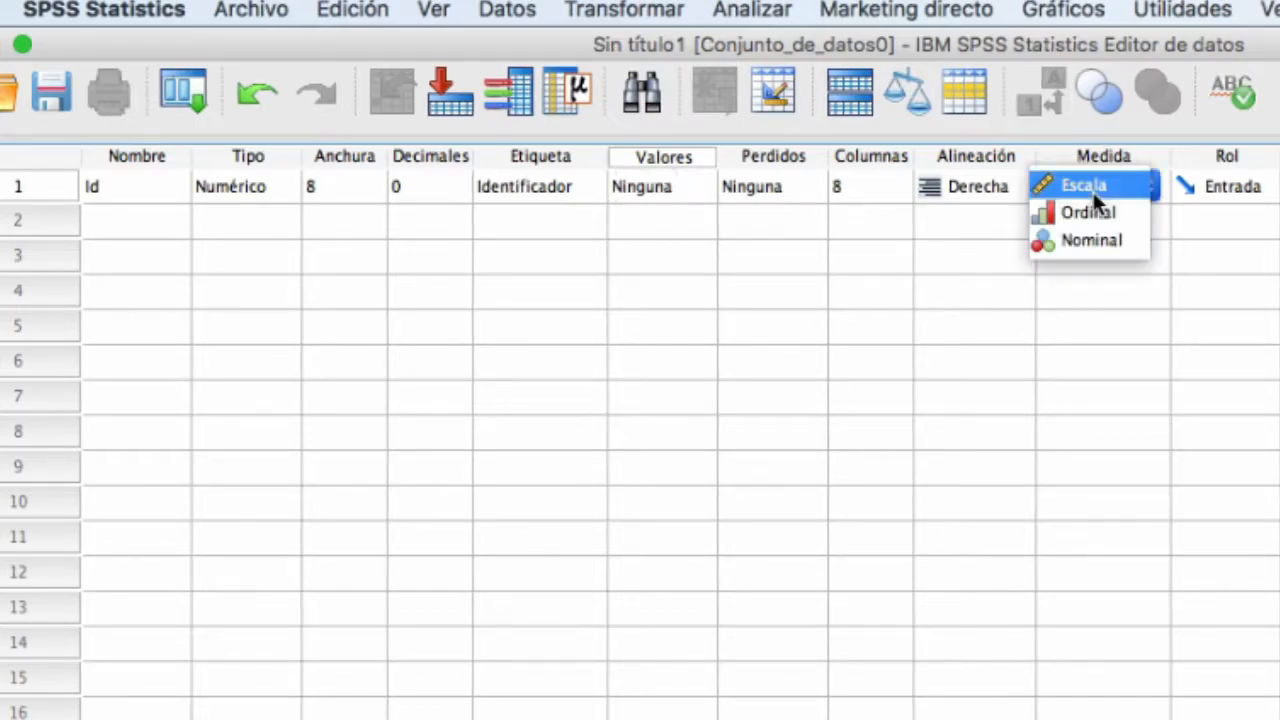
{"action": "left_click", "coordinate": [1093, 187]}
{"action": "left_click", "coordinate": [1093, 190]}
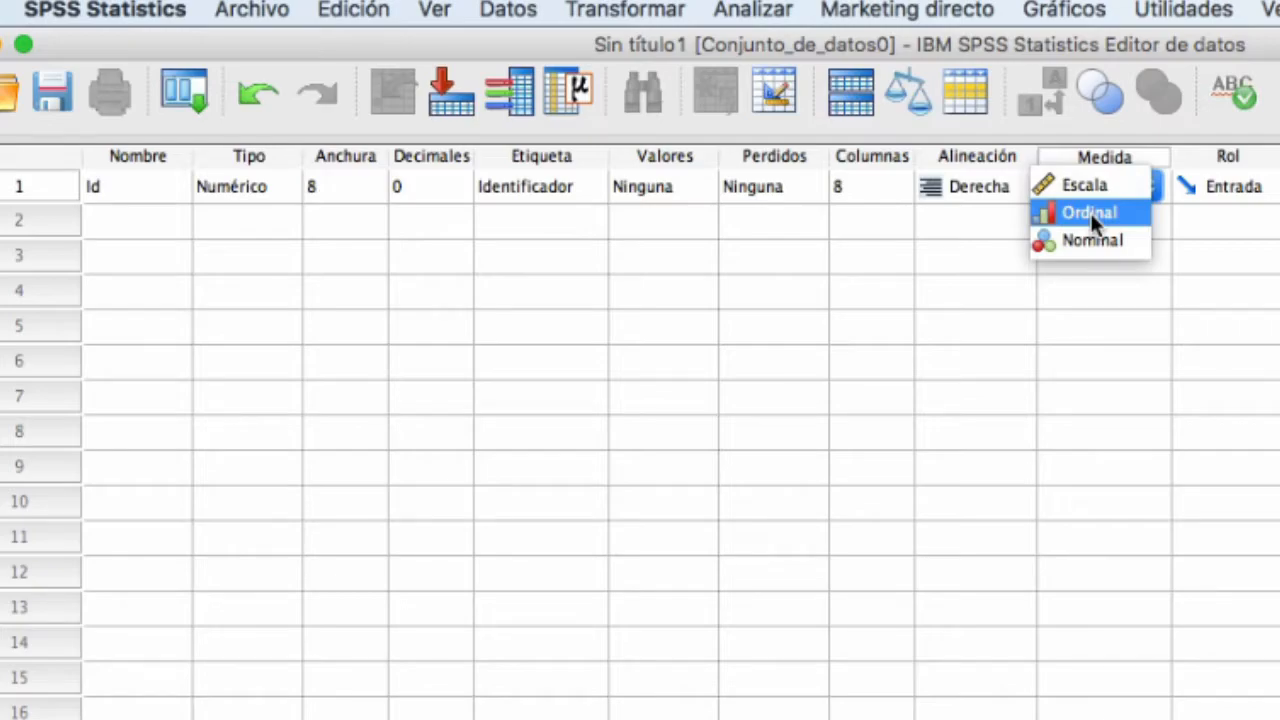
{"action": "left_click", "coordinate": [1090, 183]}
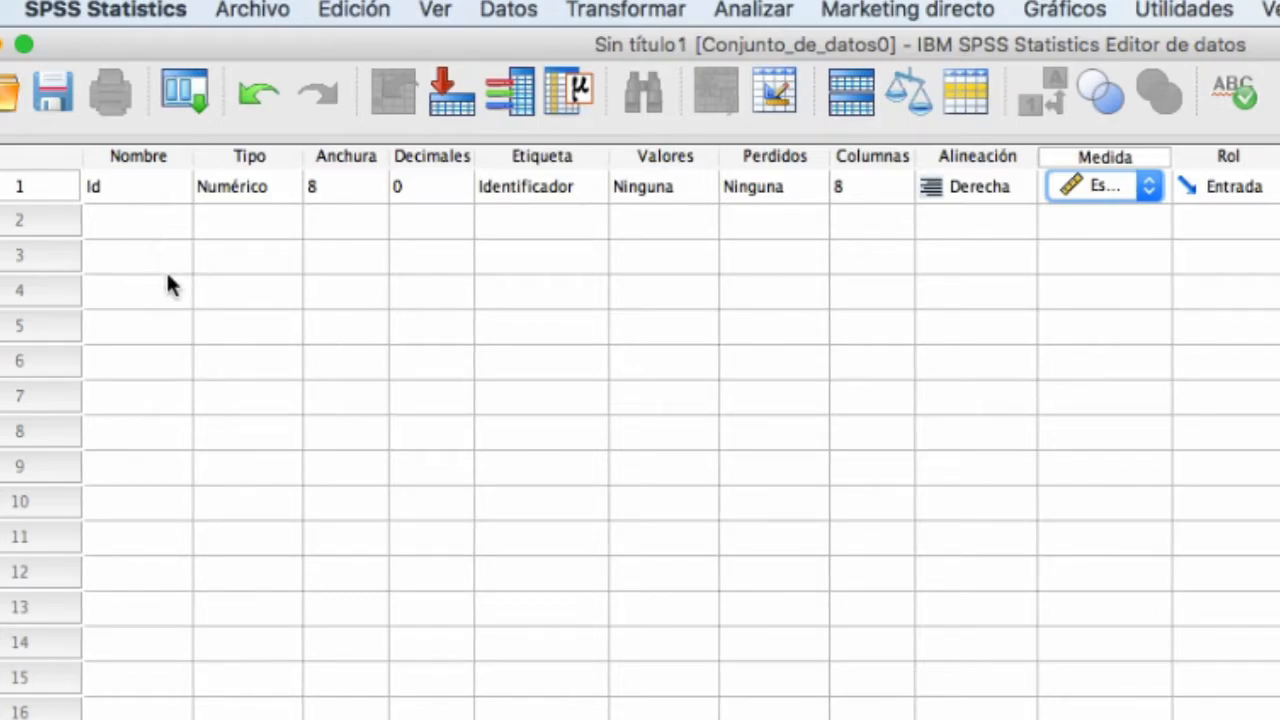
Highlight the sex question with its two answers in the questionnaire PDF, and name the second variable Sexo.
{"action": "left_click", "coordinate": [140, 224]}
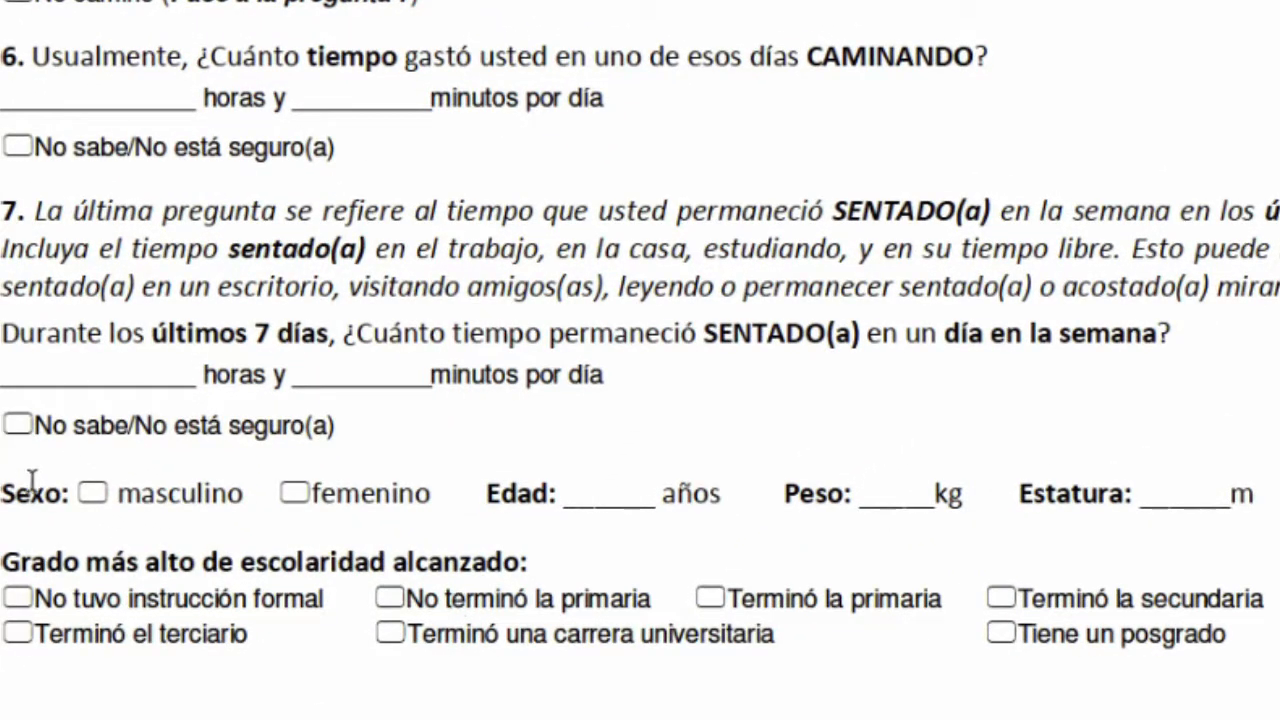
{"action": "left_click_drag", "start_coordinate": [14, 491], "coordinate": [430, 488]}
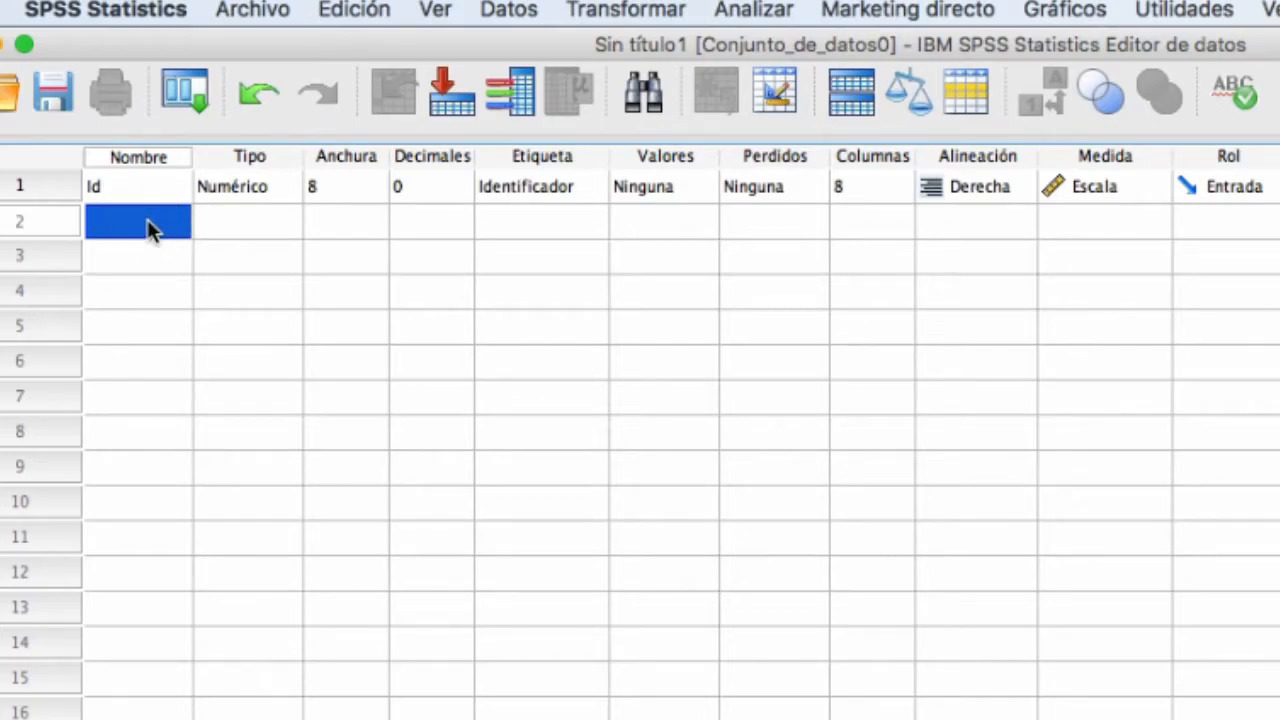
{"action": "type", "text": "Sexo"}
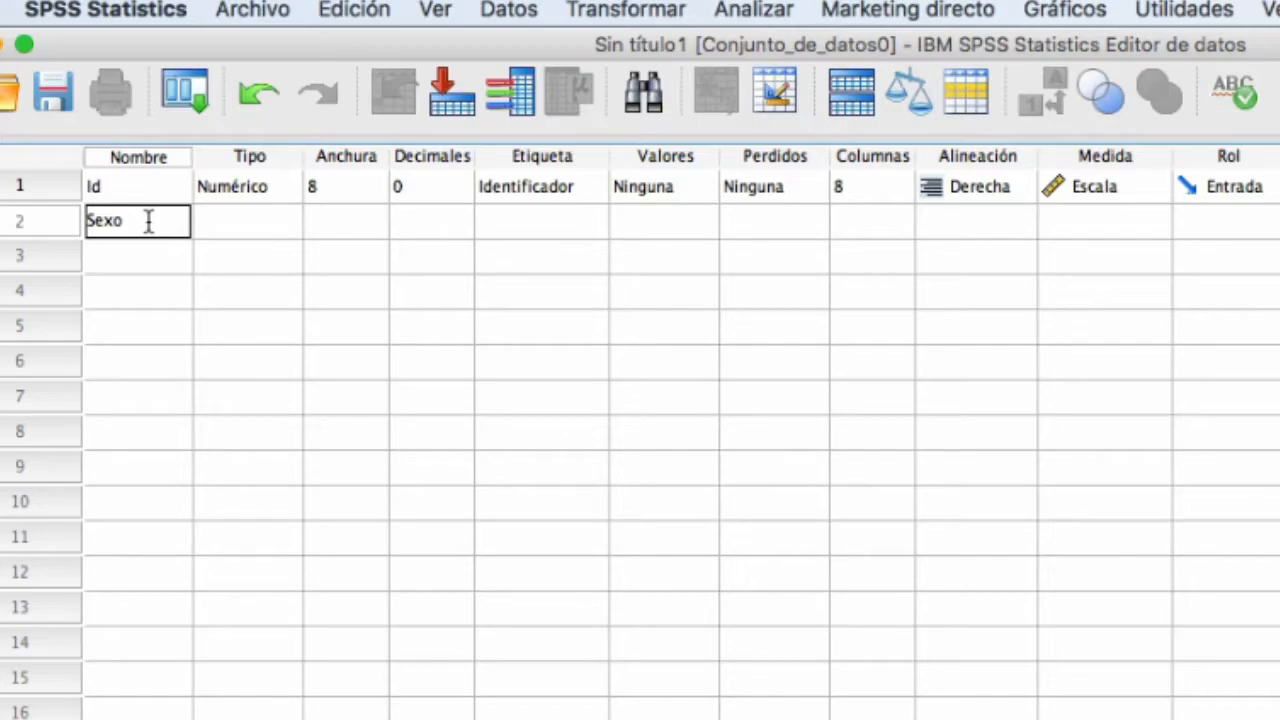
{"action": "left_click", "coordinate": [254, 221]}
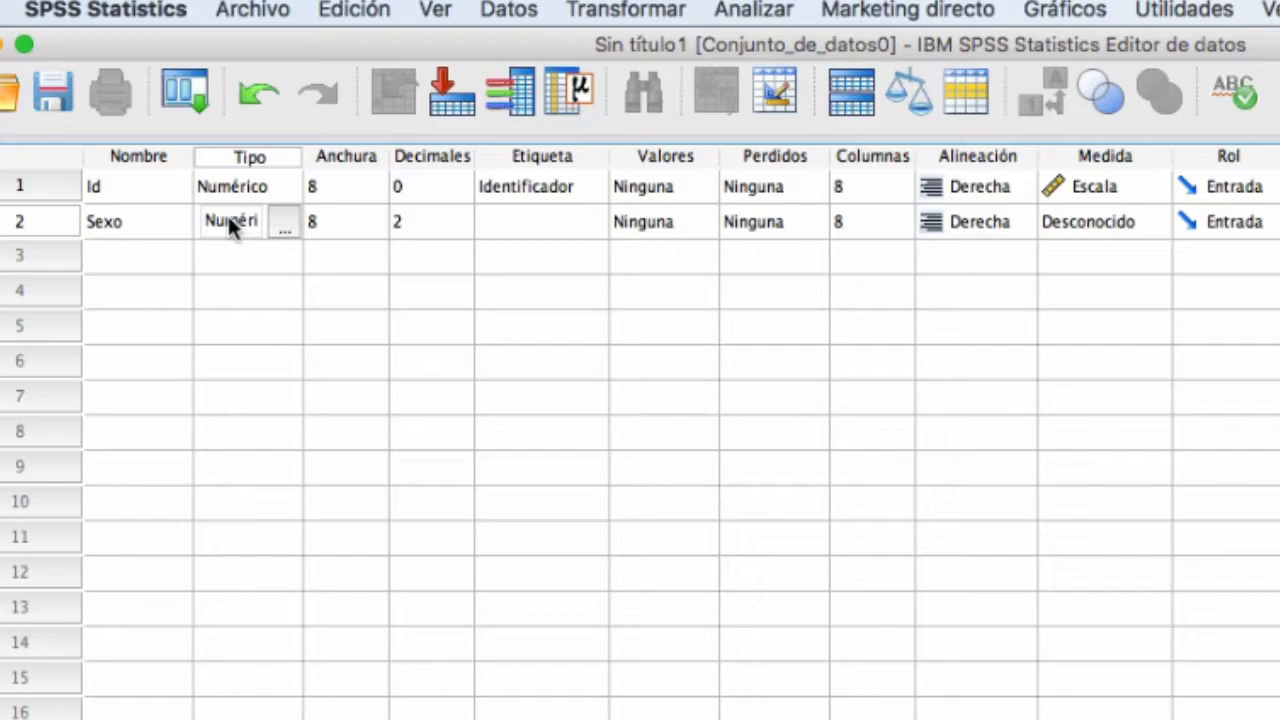
Add a value label to the Sexo variable that codes 1 as "masculino".
{"action": "left_click", "coordinate": [650, 228]}
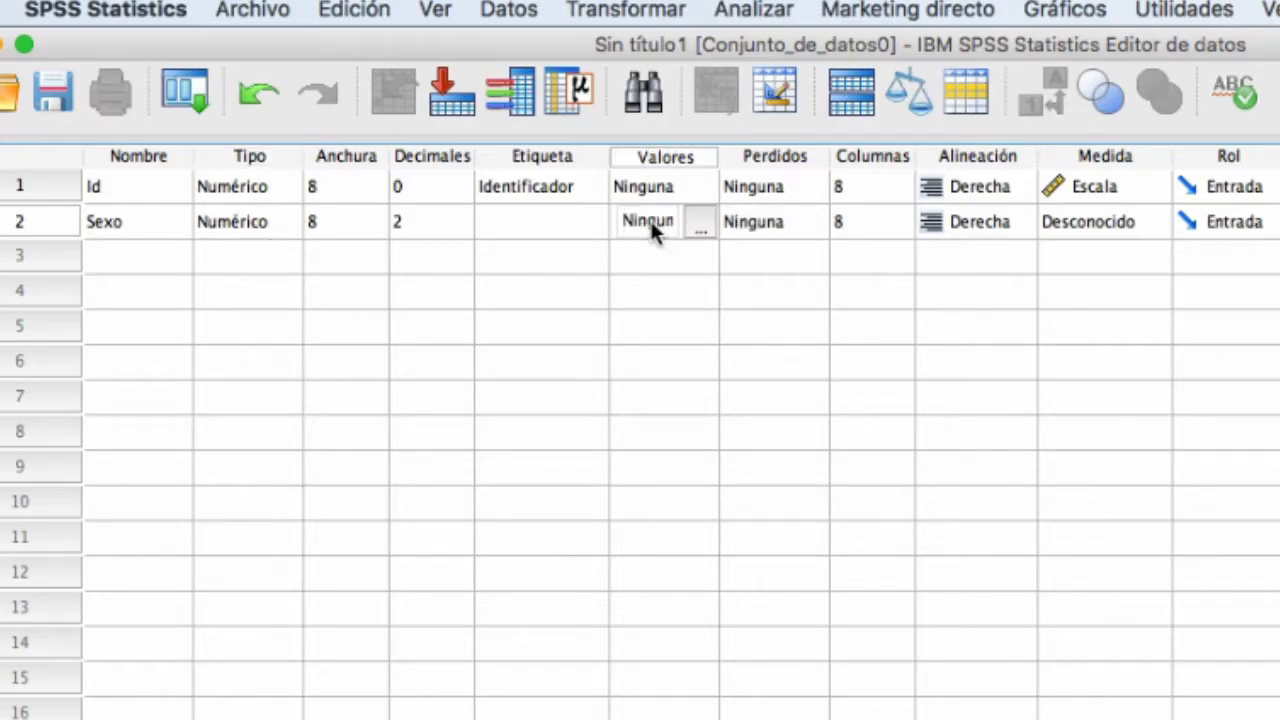
{"action": "left_click", "coordinate": [698, 226]}
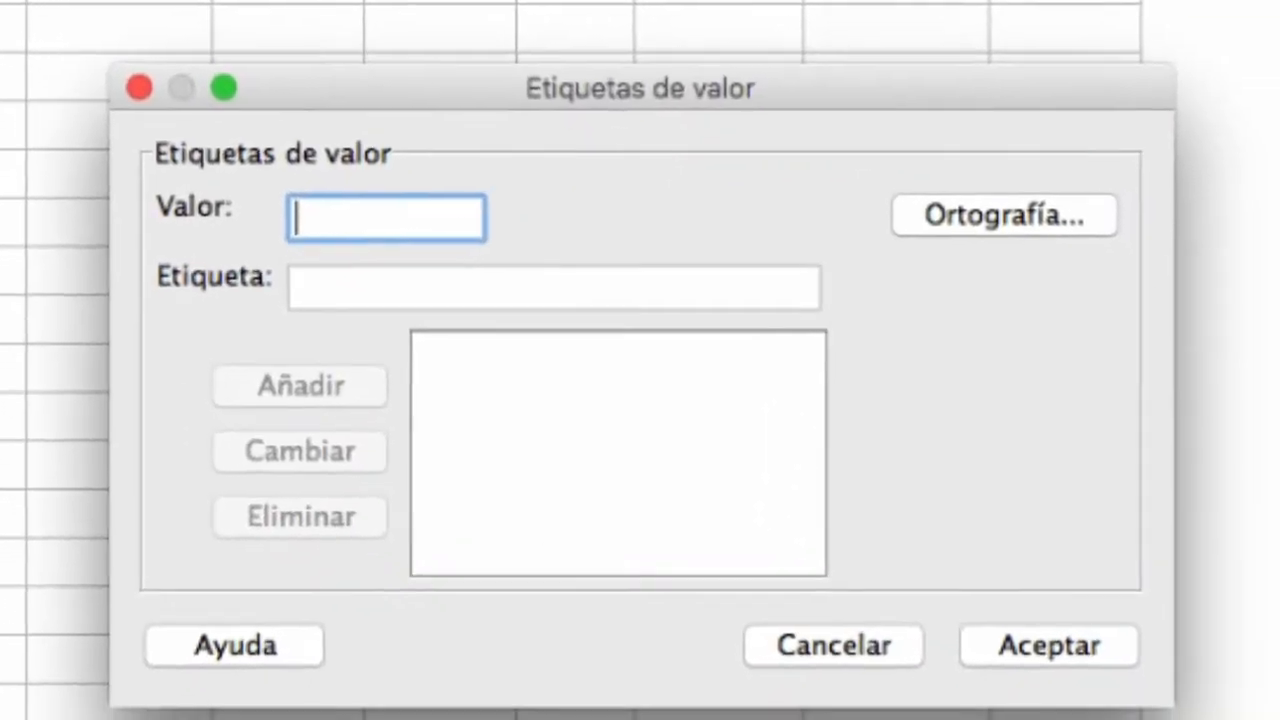
{"action": "left_click", "coordinate": [353, 220]}
{"action": "type", "text": "1"}
{"action": "left_click", "coordinate": [350, 289]}
{"action": "type", "text": "mas"}
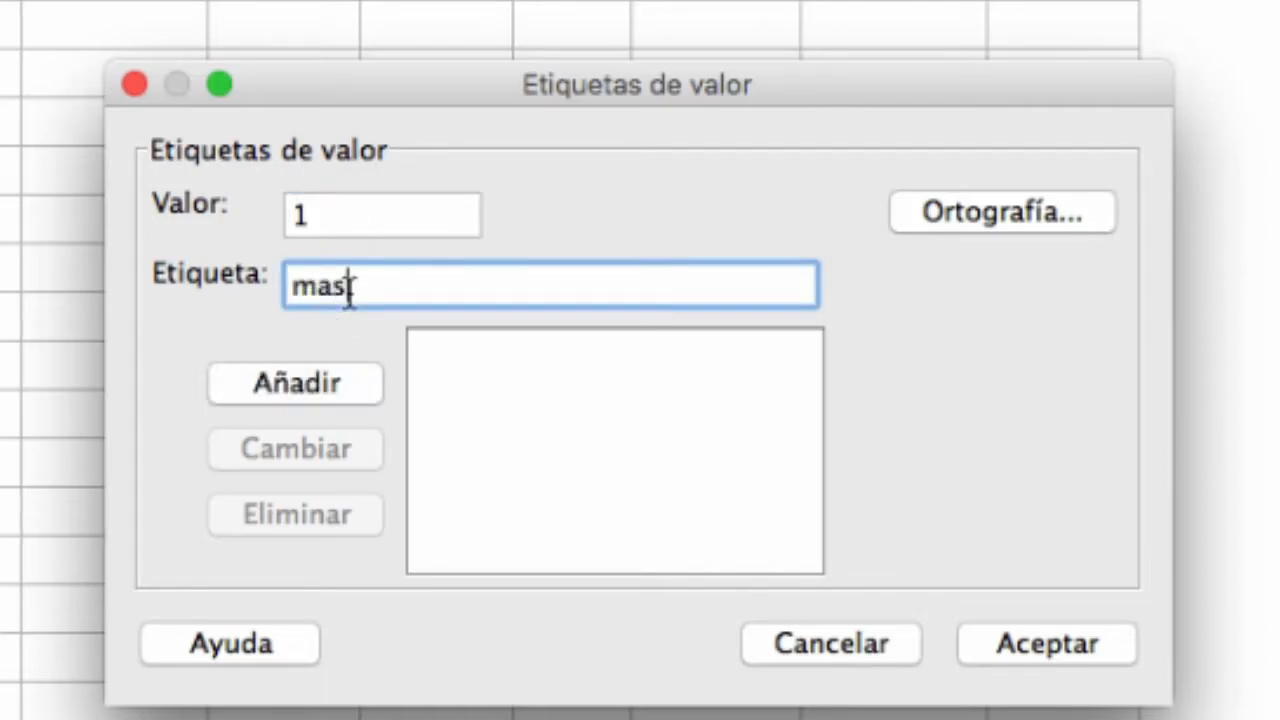
{"action": "type", "text": "culino"}
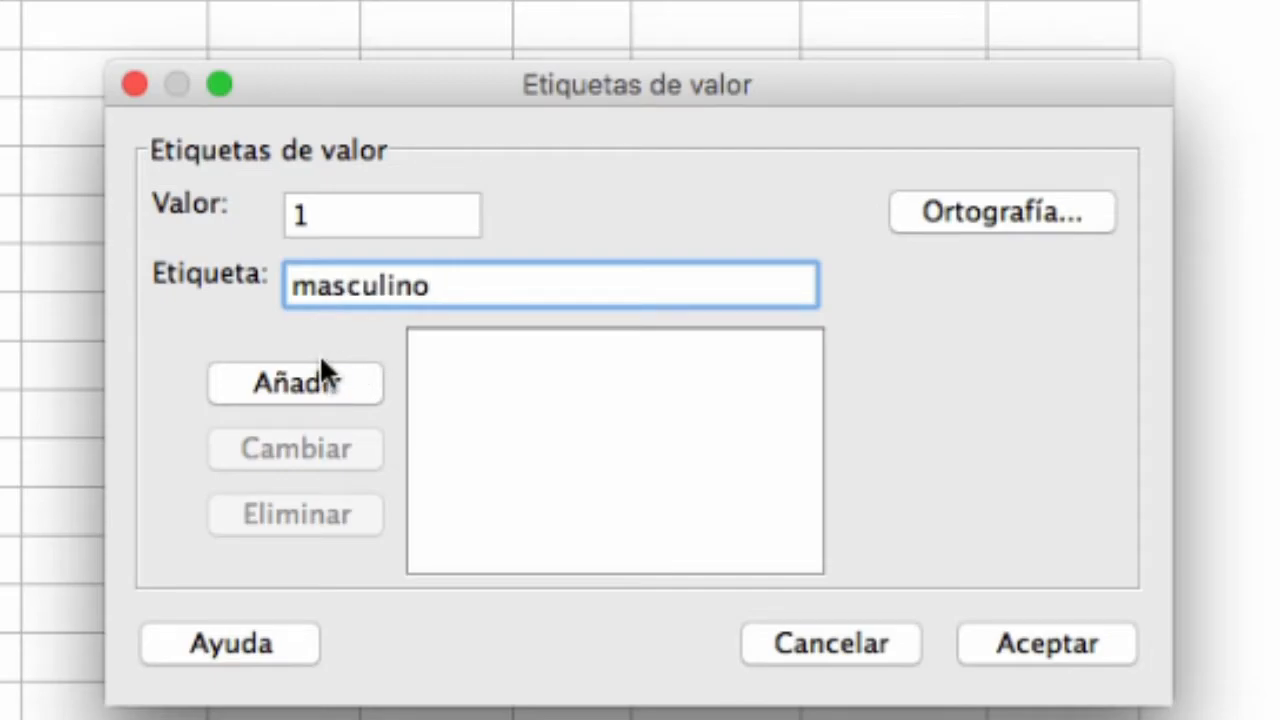
{"action": "left_click", "coordinate": [300, 380]}
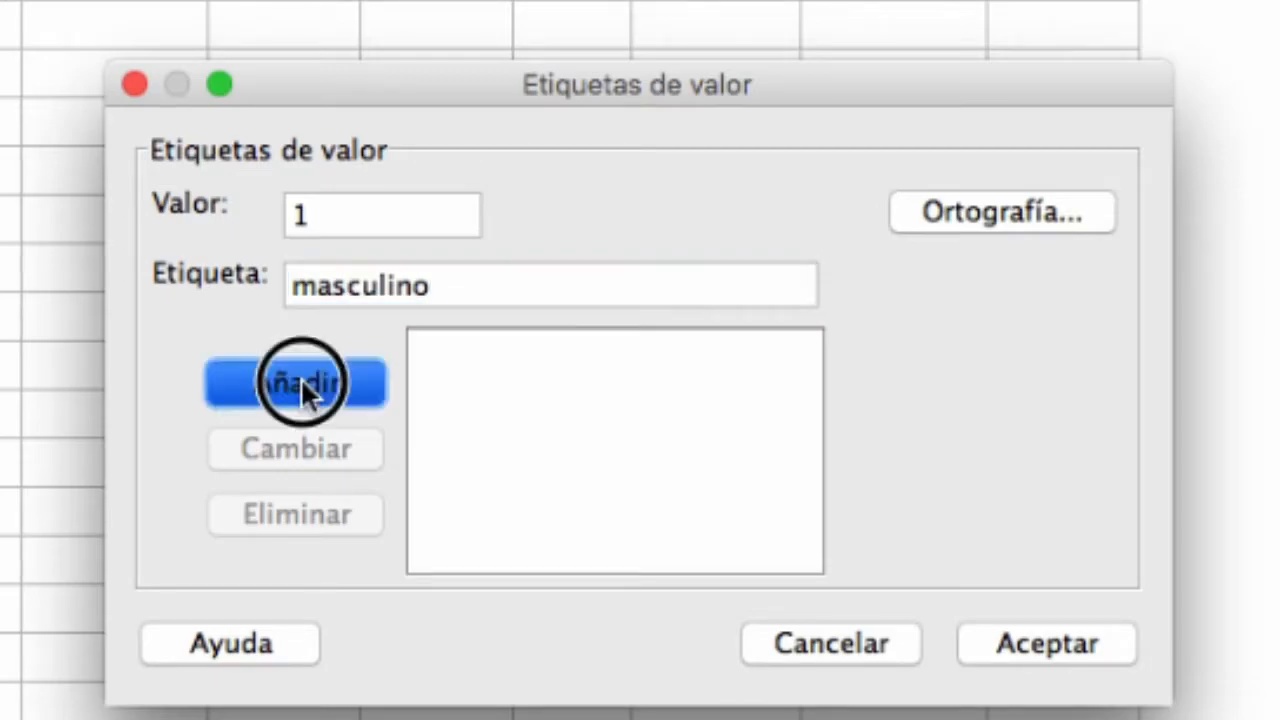
Add a second value label coding 2 as "femenino" and accept the value labels for Sexo.
{"action": "type", "text": "2"}
{"action": "left_click", "coordinate": [391, 280]}
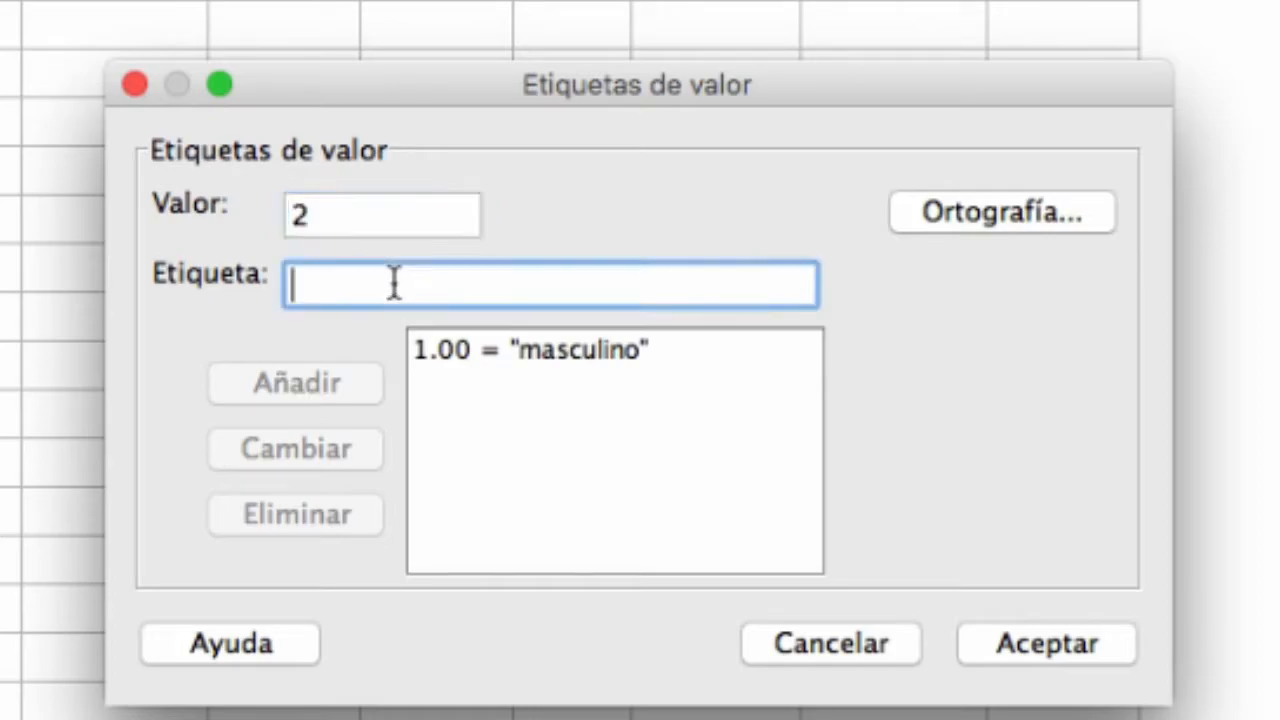
{"action": "type", "text": "femenino"}
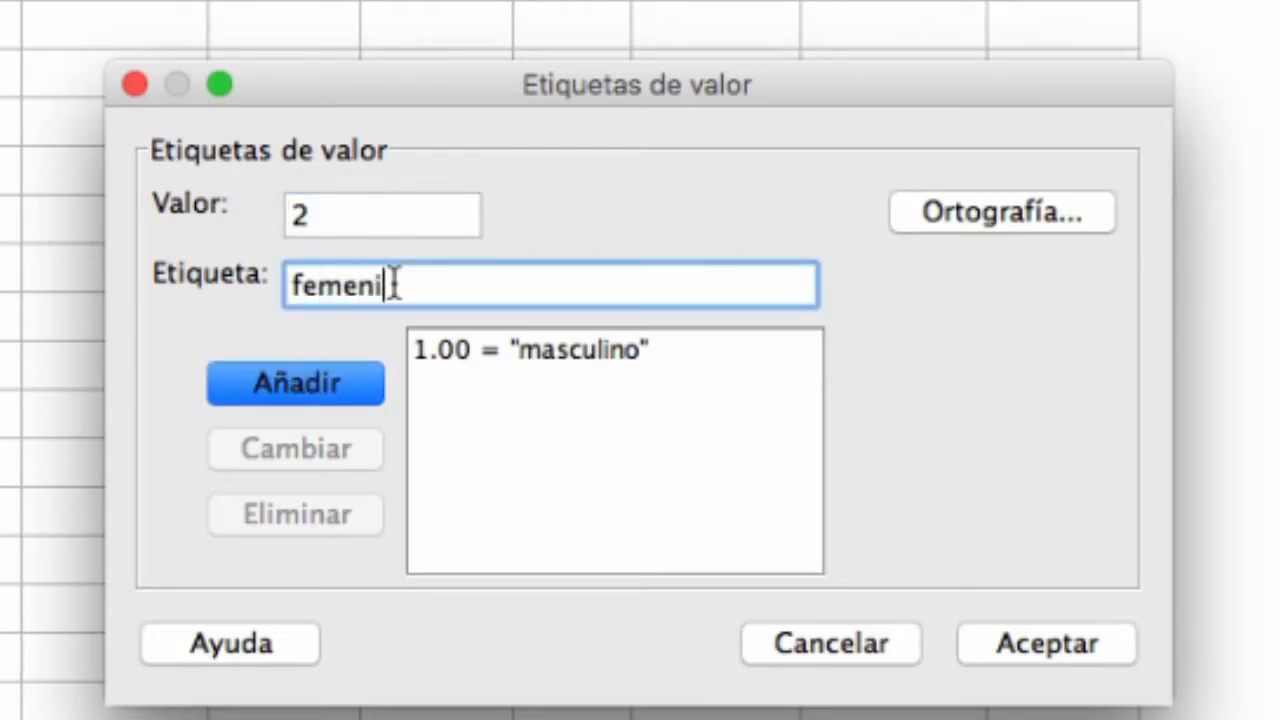
{"action": "left_click", "coordinate": [296, 384]}
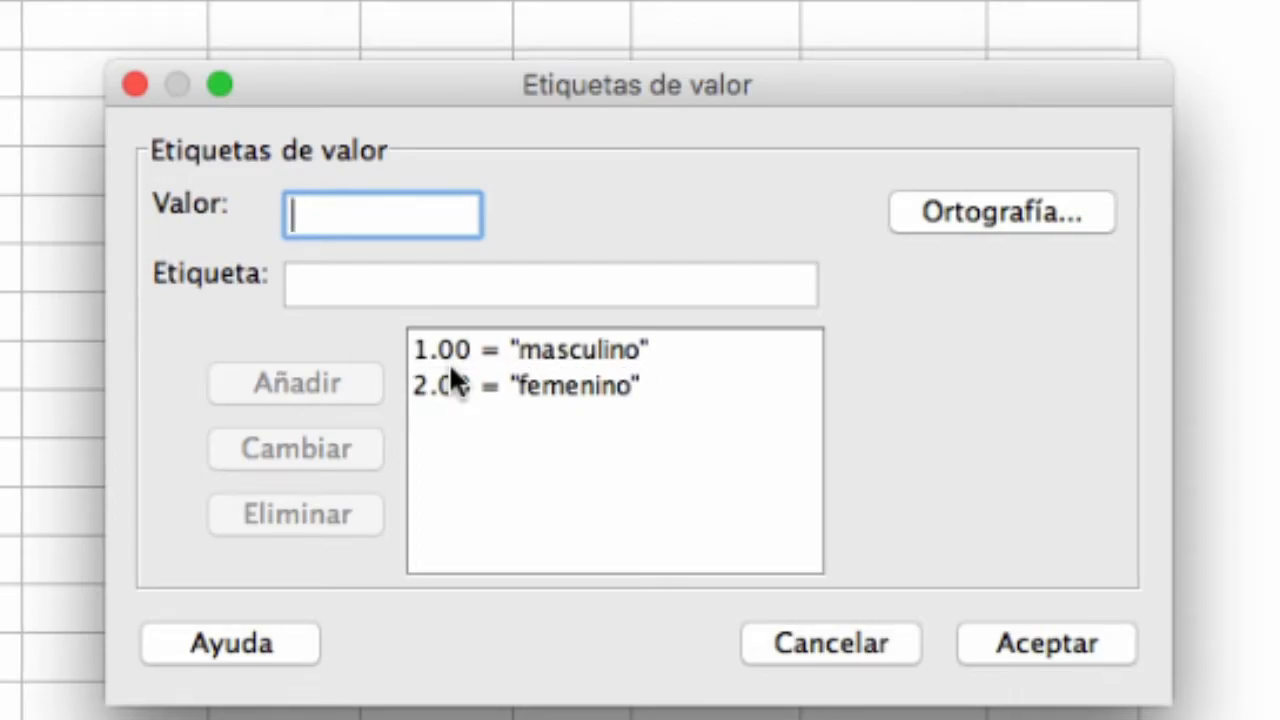
{"action": "left_click", "coordinate": [1066, 641]}
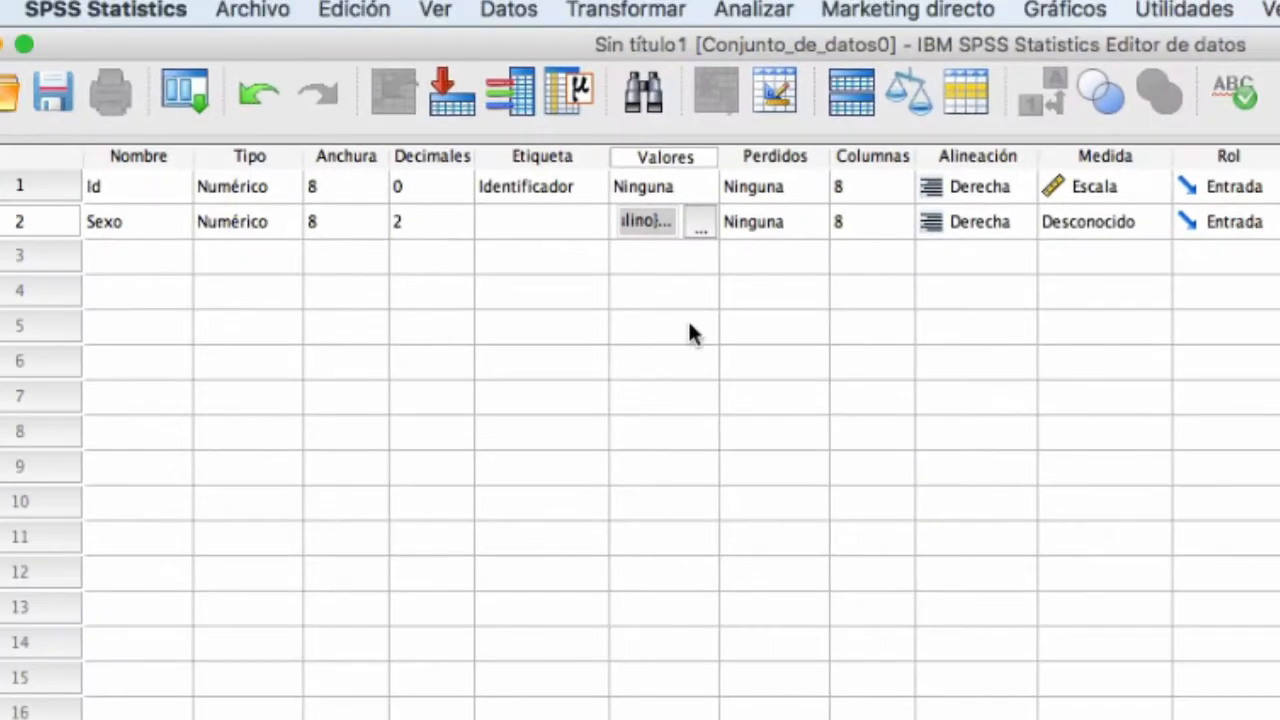
Set the Sexo variable's decimals to 0 and its measurement level to Nominal.
{"action": "left_click", "coordinate": [462, 233]}
{"action": "left_click", "coordinate": [462, 233]}
{"action": "left_click", "coordinate": [462, 233]}
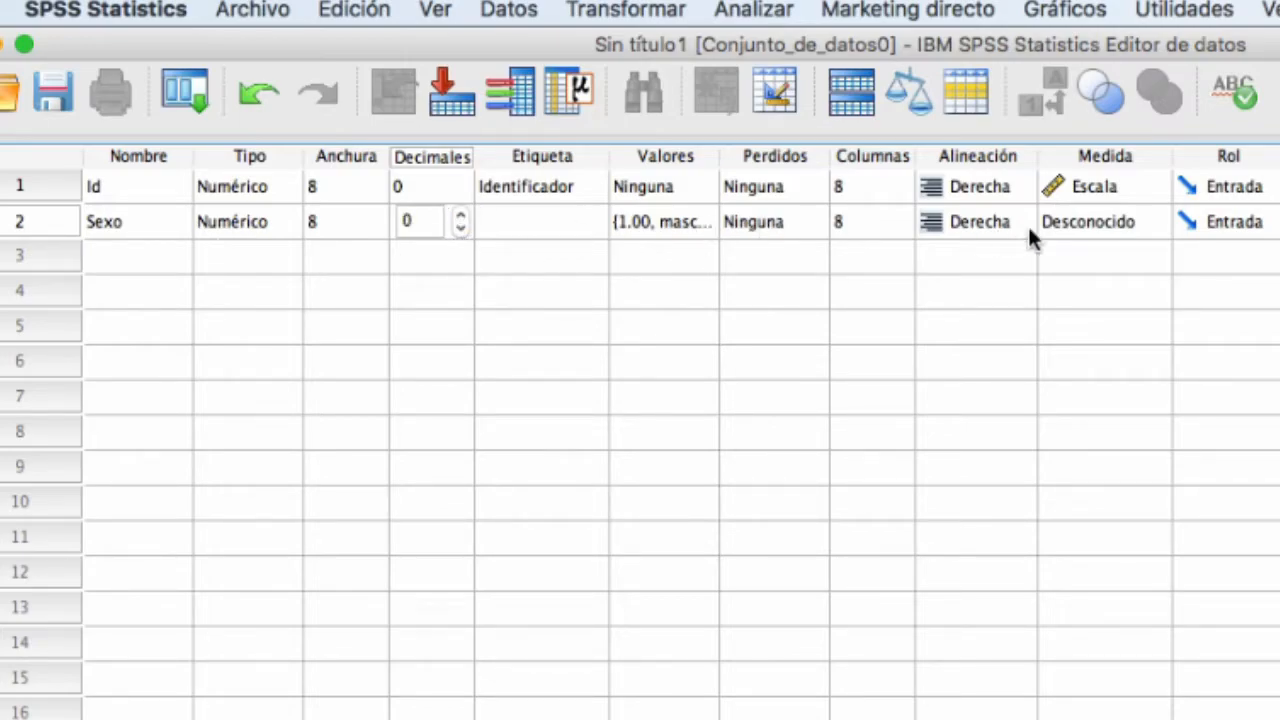
{"action": "left_click", "coordinate": [1102, 222]}
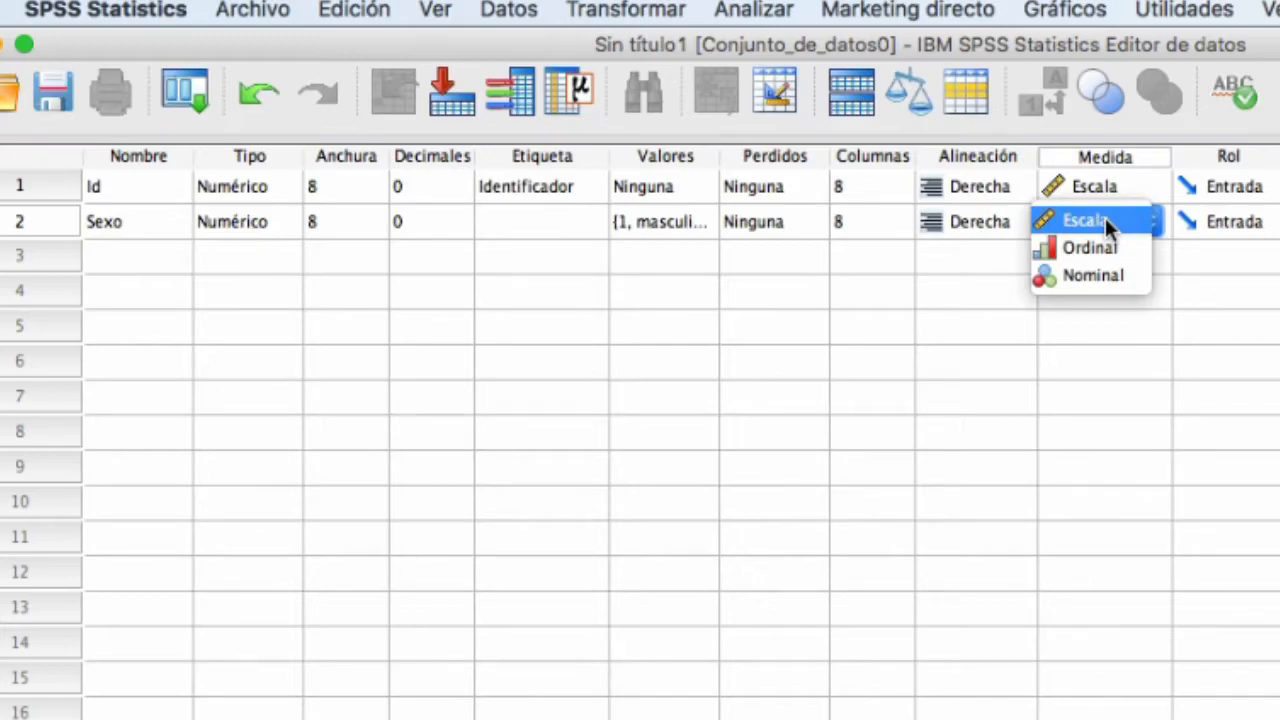
{"action": "left_click", "coordinate": [1095, 276]}
Give the Sexo variable the label "Sexo de los participantes".
{"action": "left_click", "coordinate": [524, 222]}
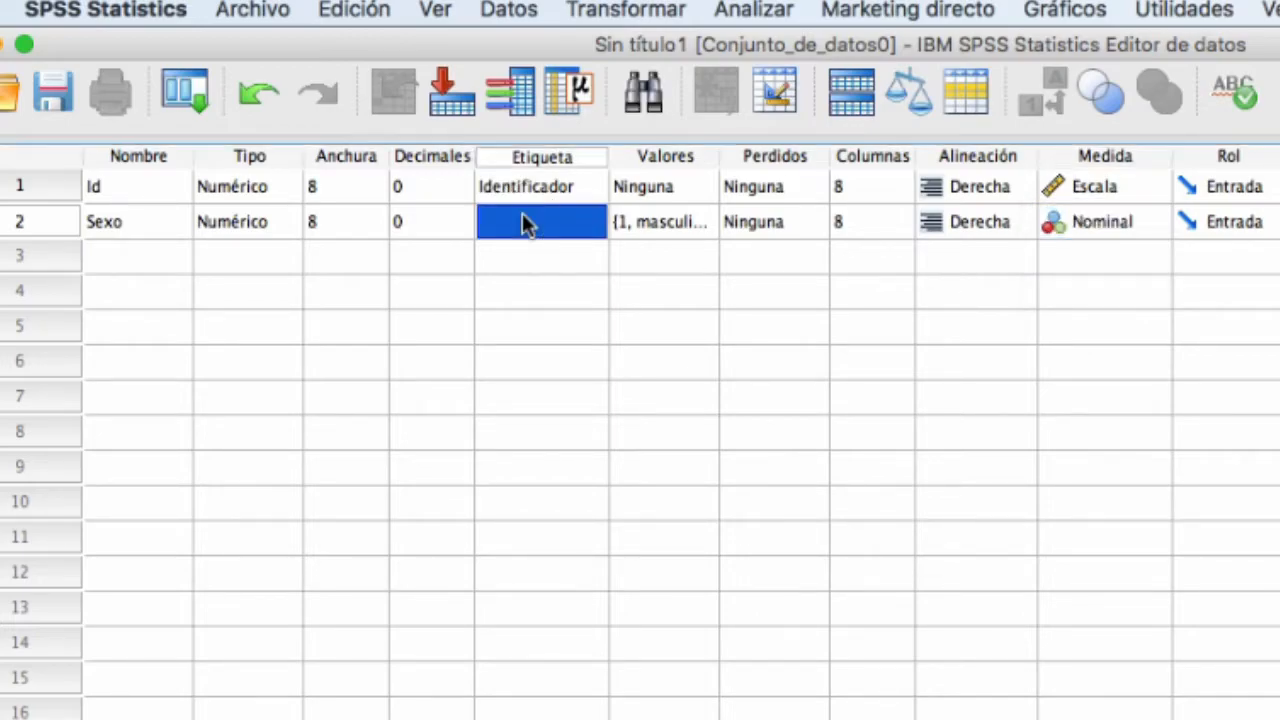
{"action": "type", "text": "Se"}
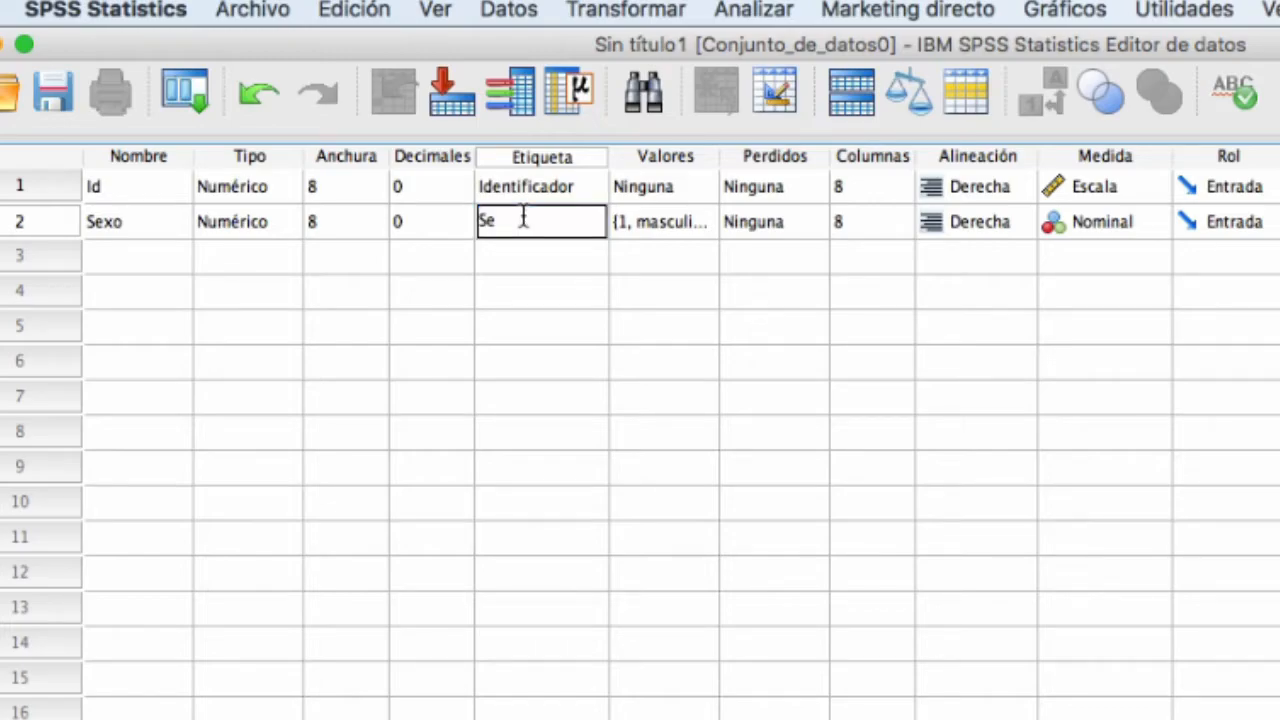
{"action": "type", "text": "xo de los par"}
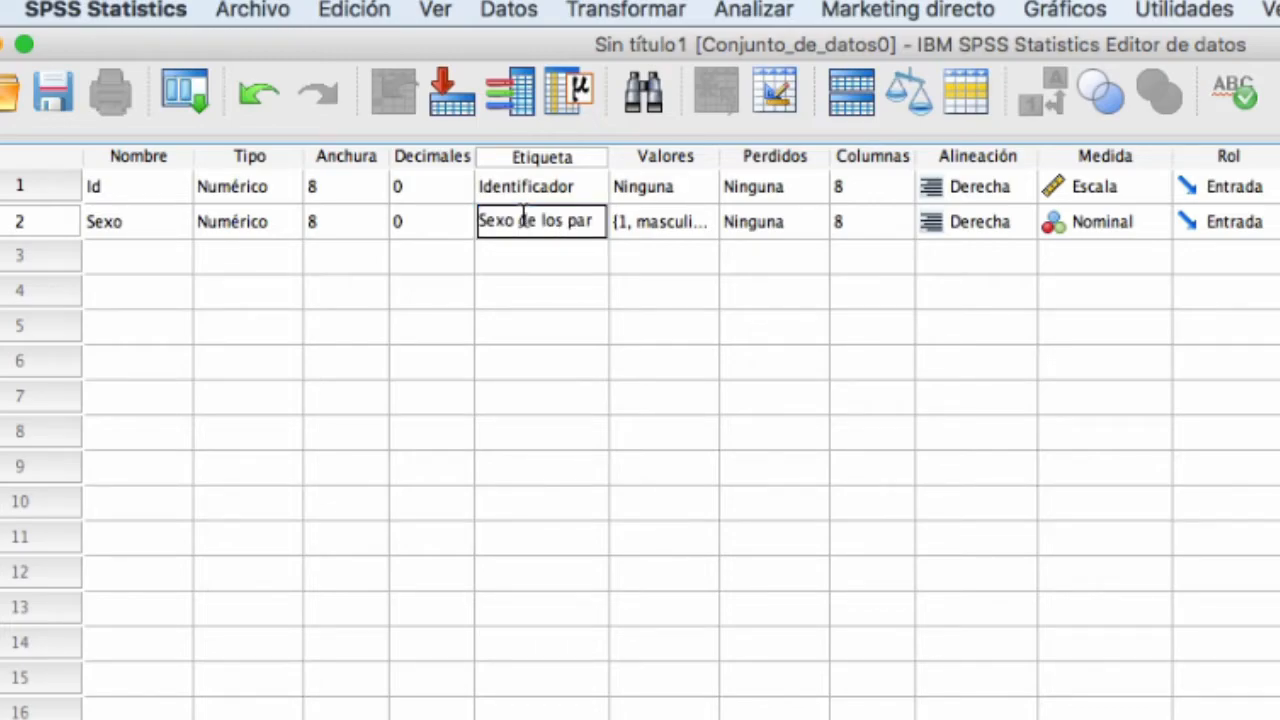
{"action": "type", "text": "ticipantes"}
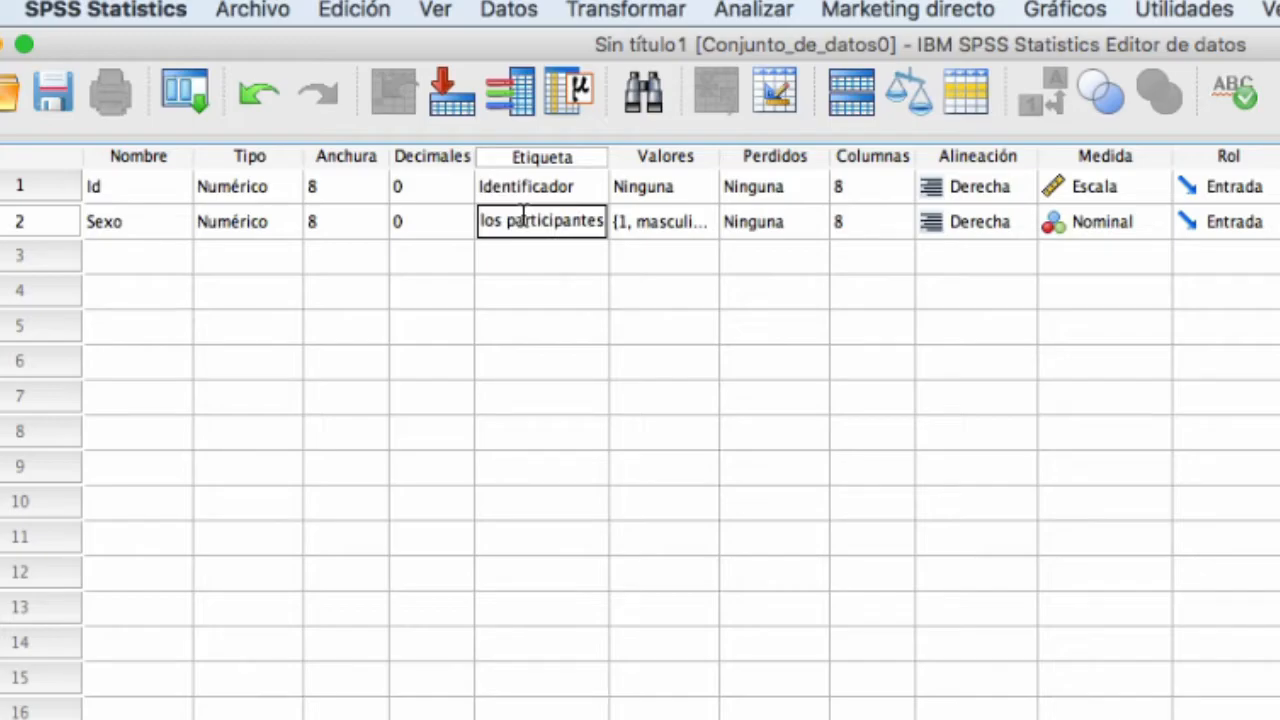
{"action": "key", "text": "Return"}
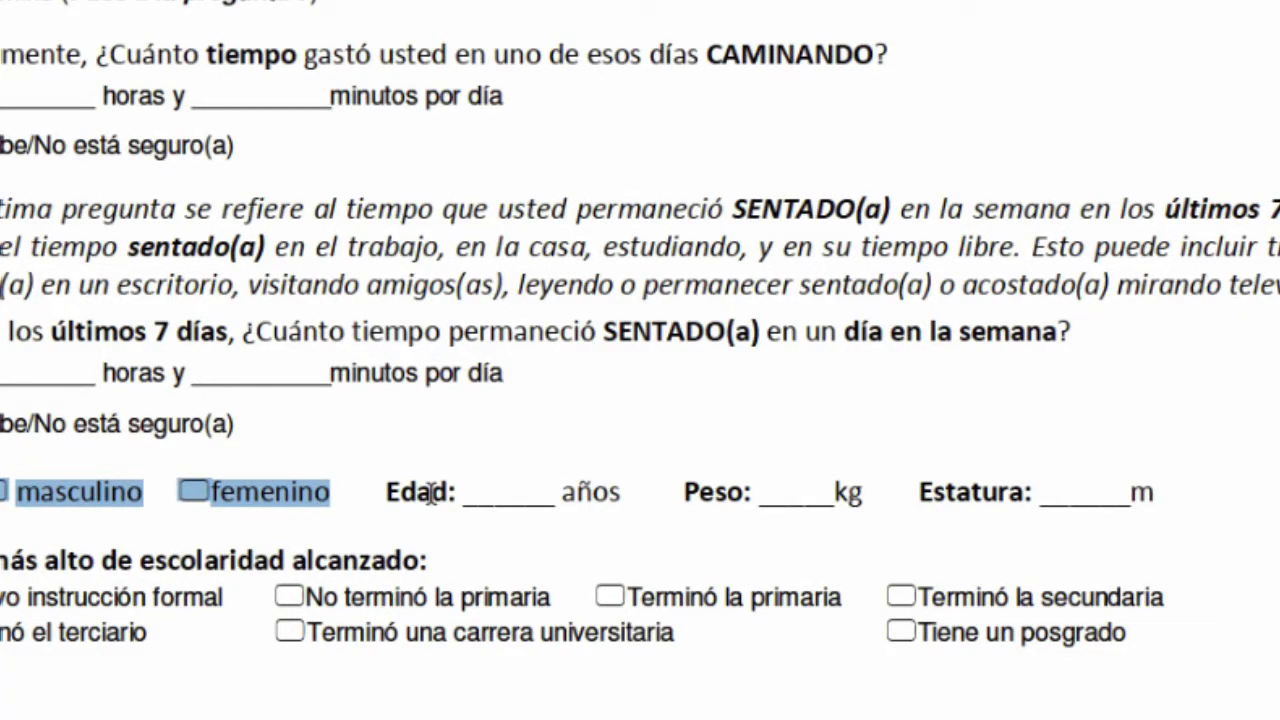
Highlight the height question in the questionnaire PDF, and name the third variable Estatura.
{"action": "left_click_drag", "start_coordinate": [921, 493], "coordinate": [1180, 486]}
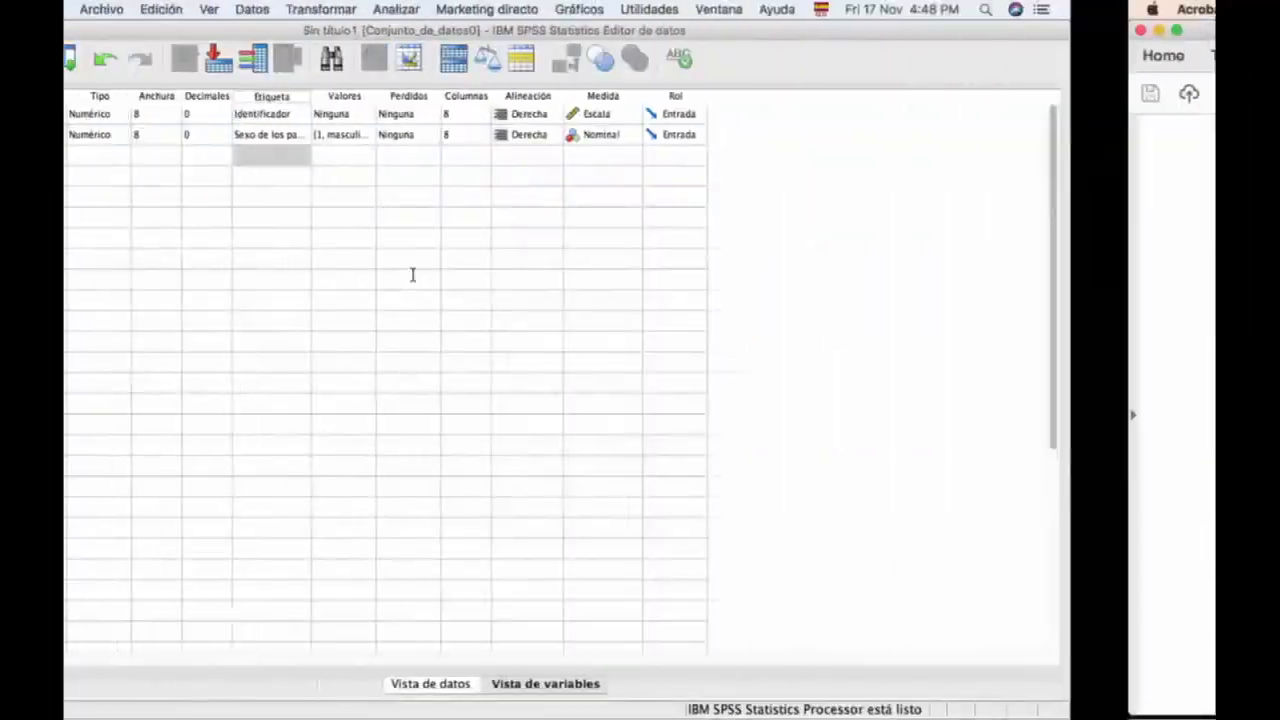
{"action": "left_click", "coordinate": [114, 257]}
{"action": "type", "text": "Estatura"}
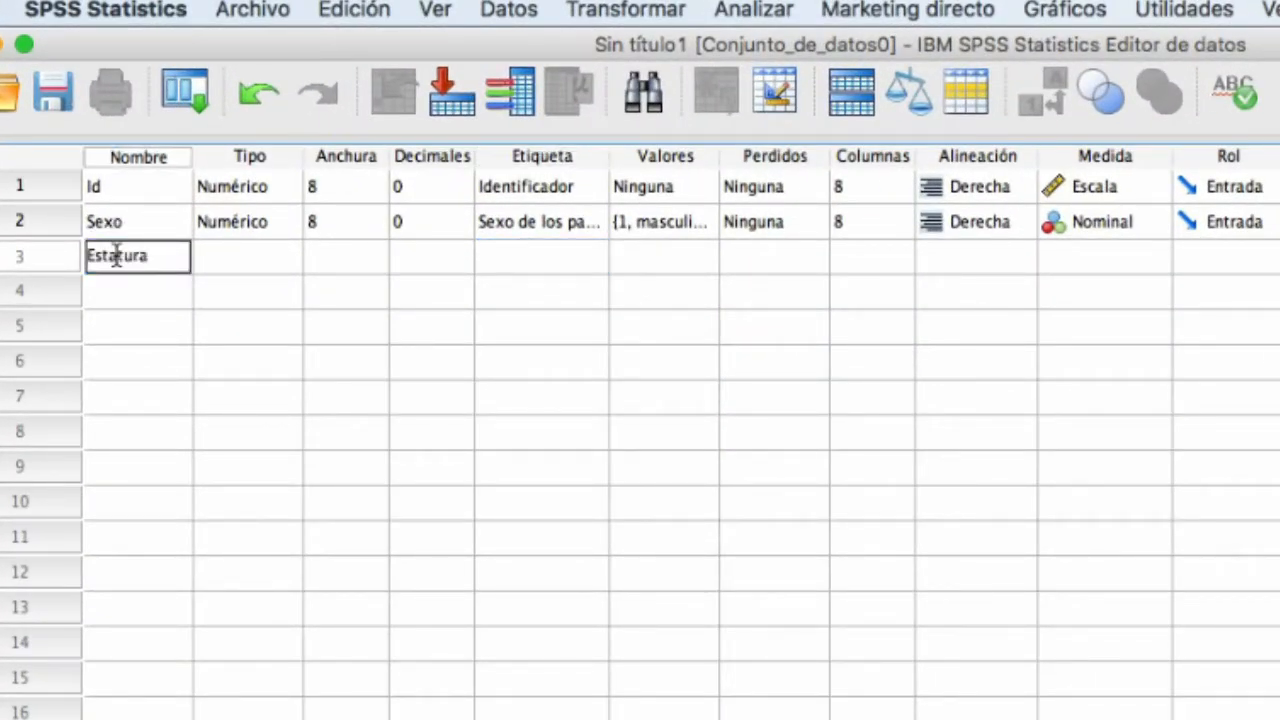
{"action": "left_click", "coordinate": [520, 256]}
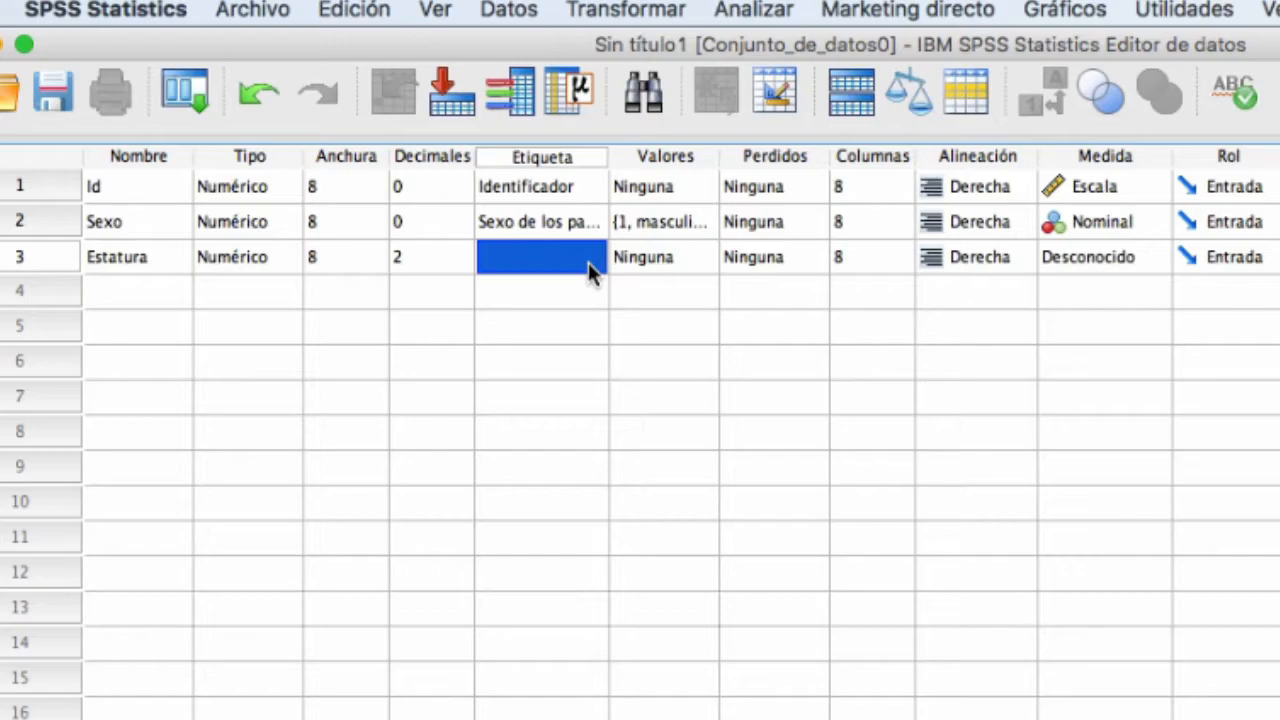
Give the Estatura variable the label "Talla en metros" and choose its measurement level.
{"action": "type", "text": "Talla en metros"}
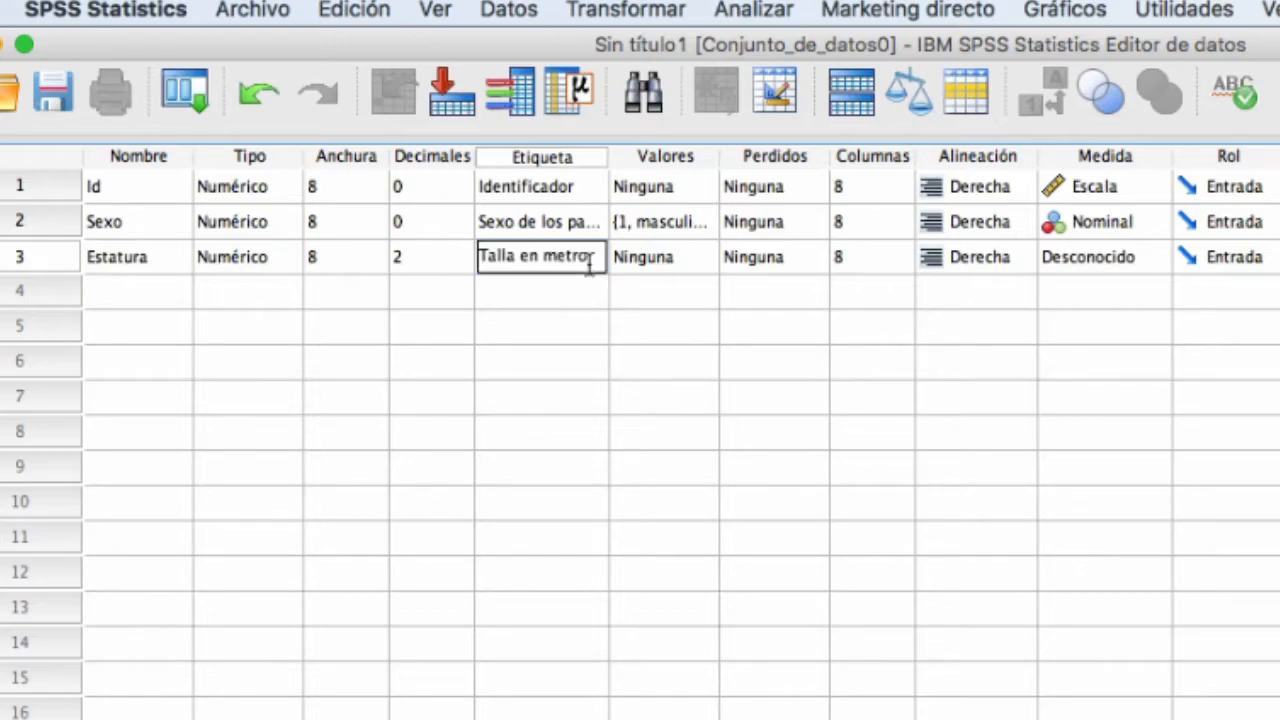
{"action": "left_click", "coordinate": [651, 260]}
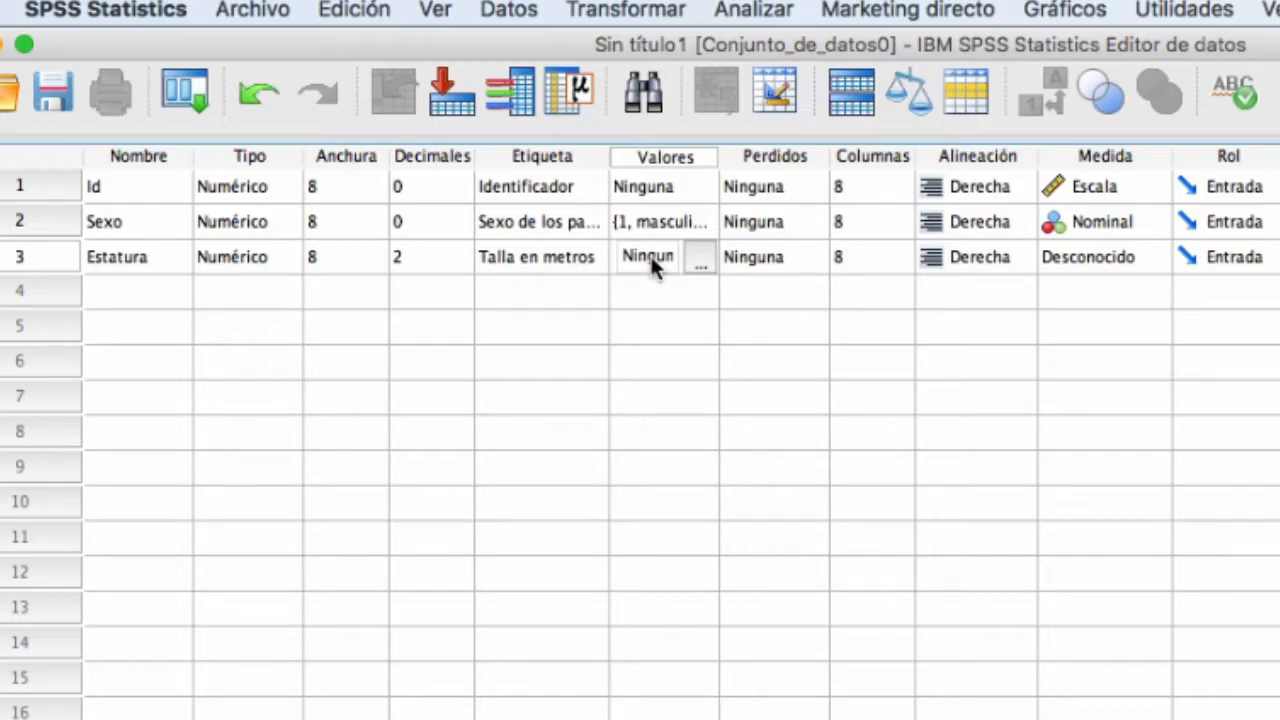
{"action": "left_click", "coordinate": [1130, 257]}
{"action": "left_click", "coordinate": [1076, 258]}
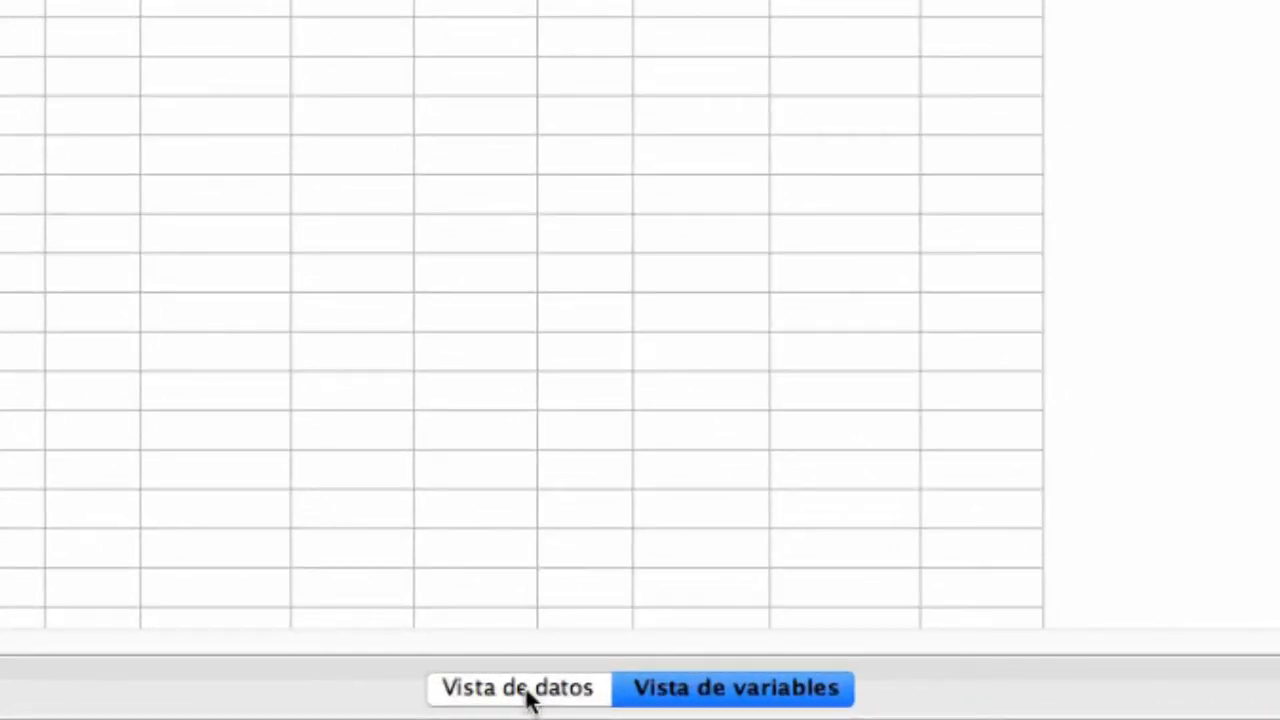
Switch to the data view and enter the first case with Id 1, Sexo 2 and Estatura 1.57.
{"action": "left_click", "coordinate": [527, 690]}
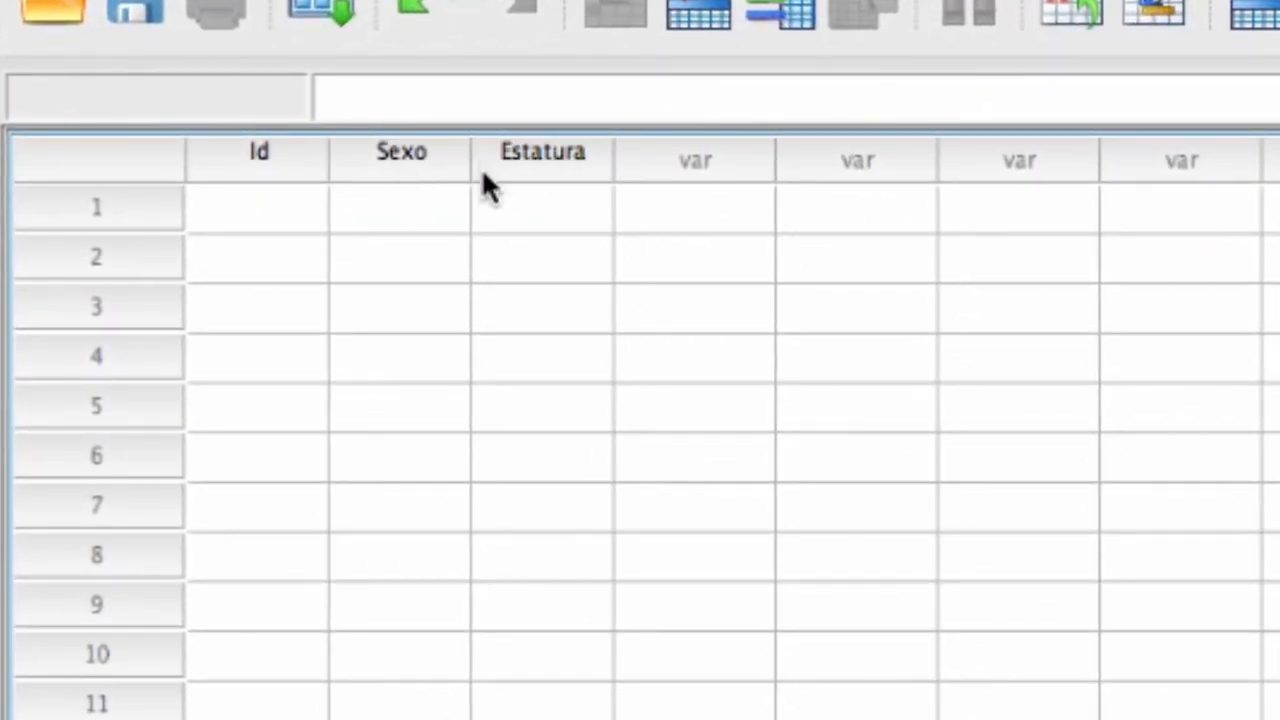
{"action": "mouse_move", "coordinate": [563, 162]}
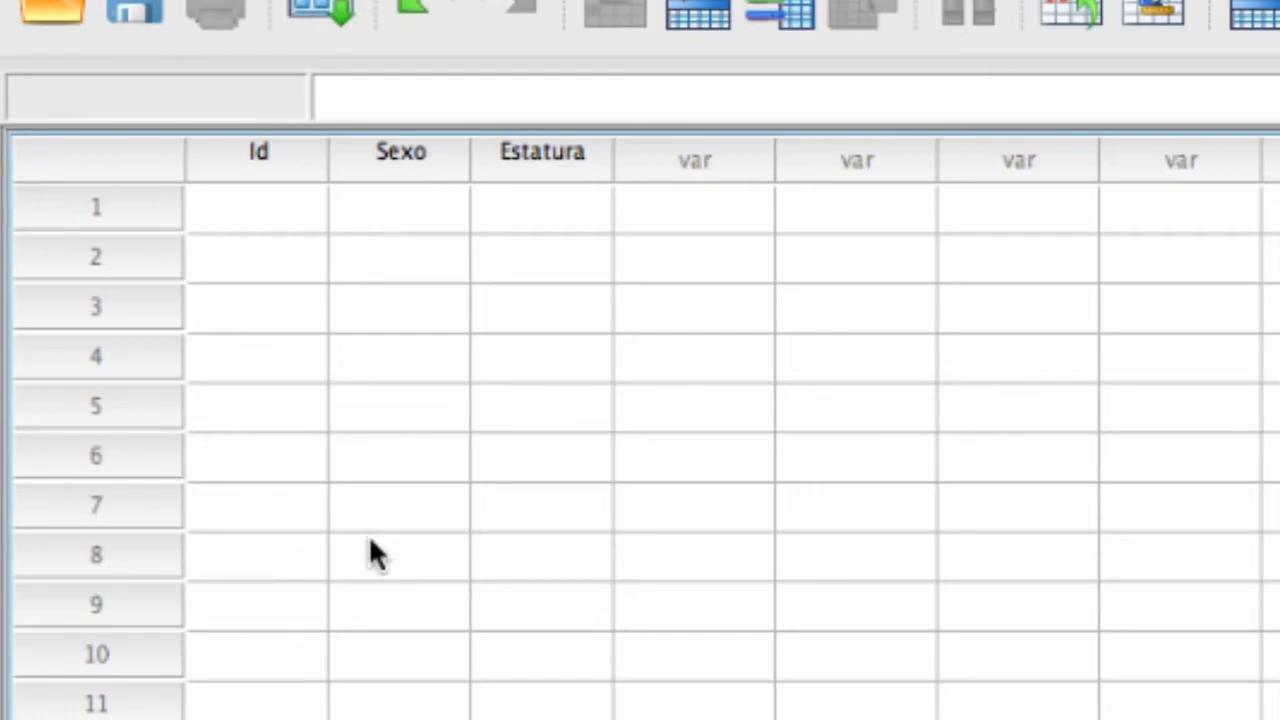
{"action": "left_click", "coordinate": [251, 212]}
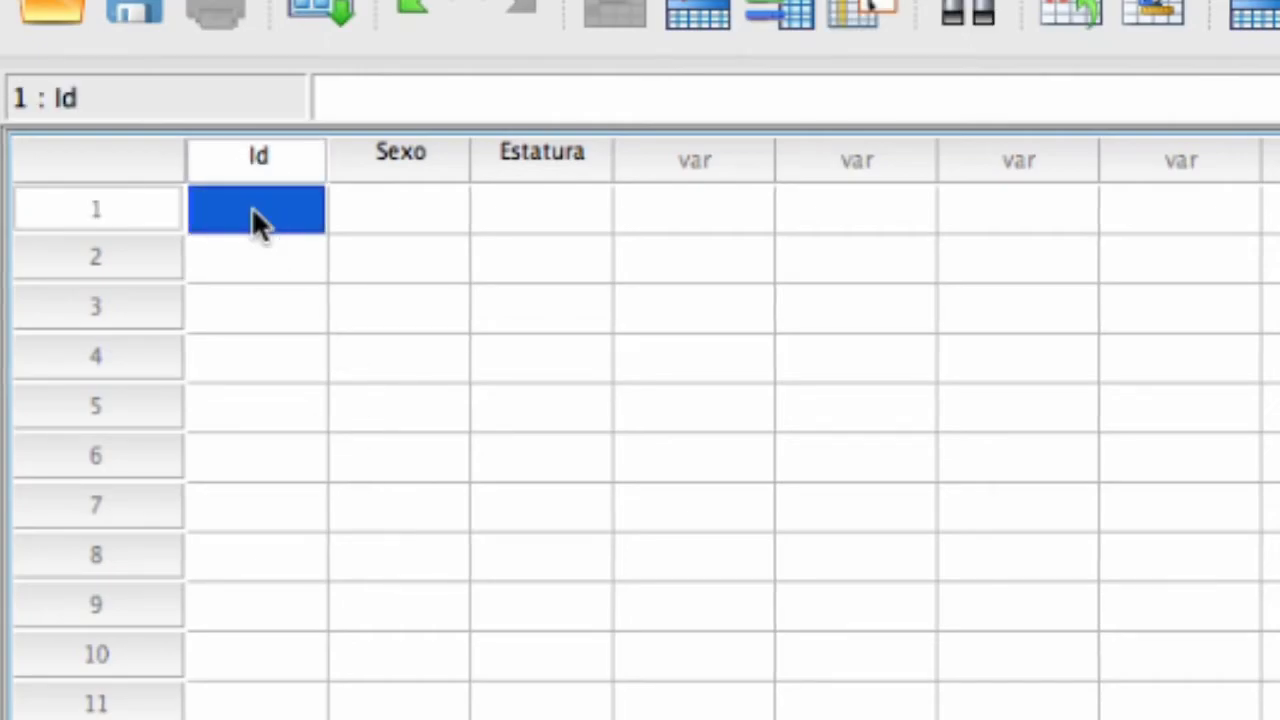
{"action": "type", "text": "1"}
{"action": "key", "text": "Tab"}
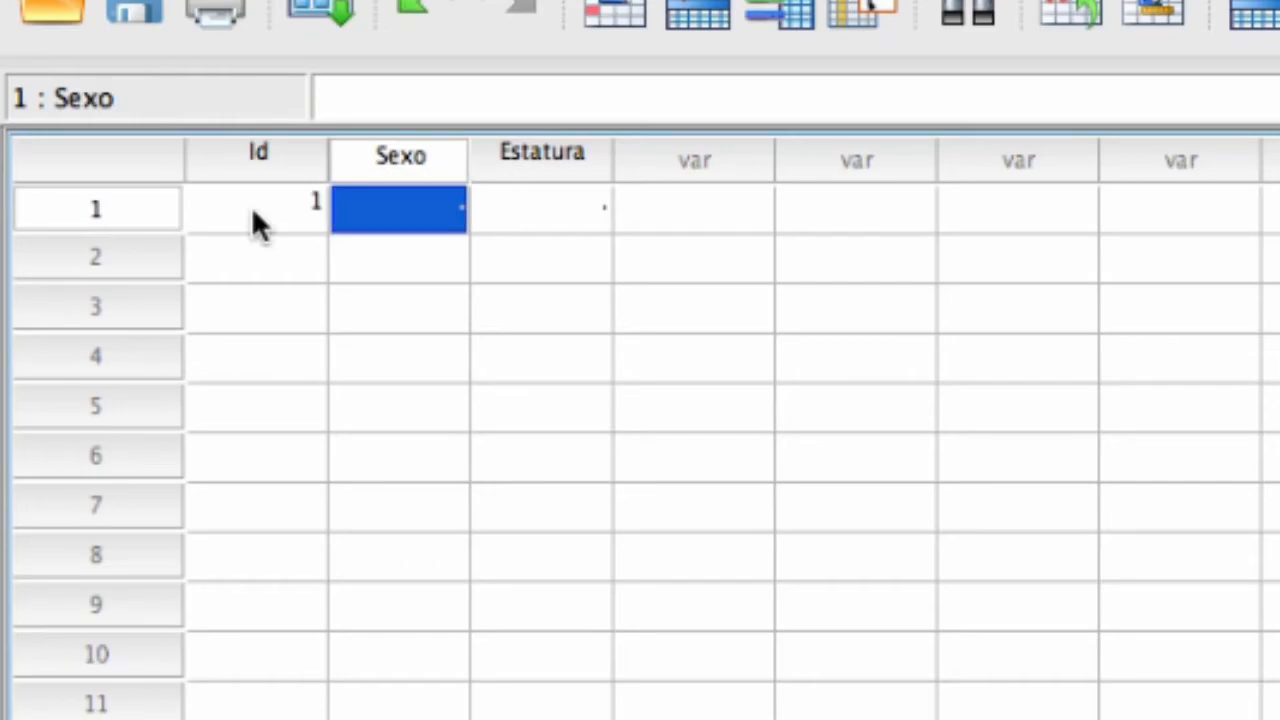
{"action": "type", "text": "2"}
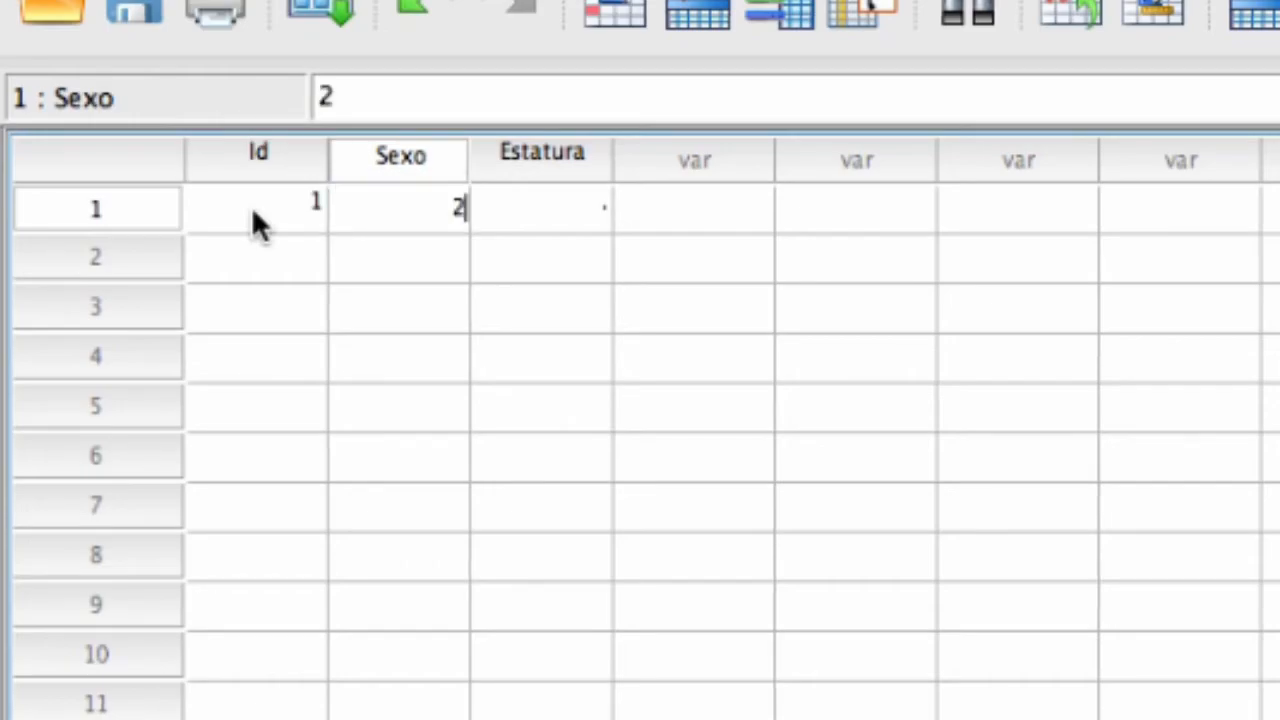
{"action": "key", "text": "Tab"}
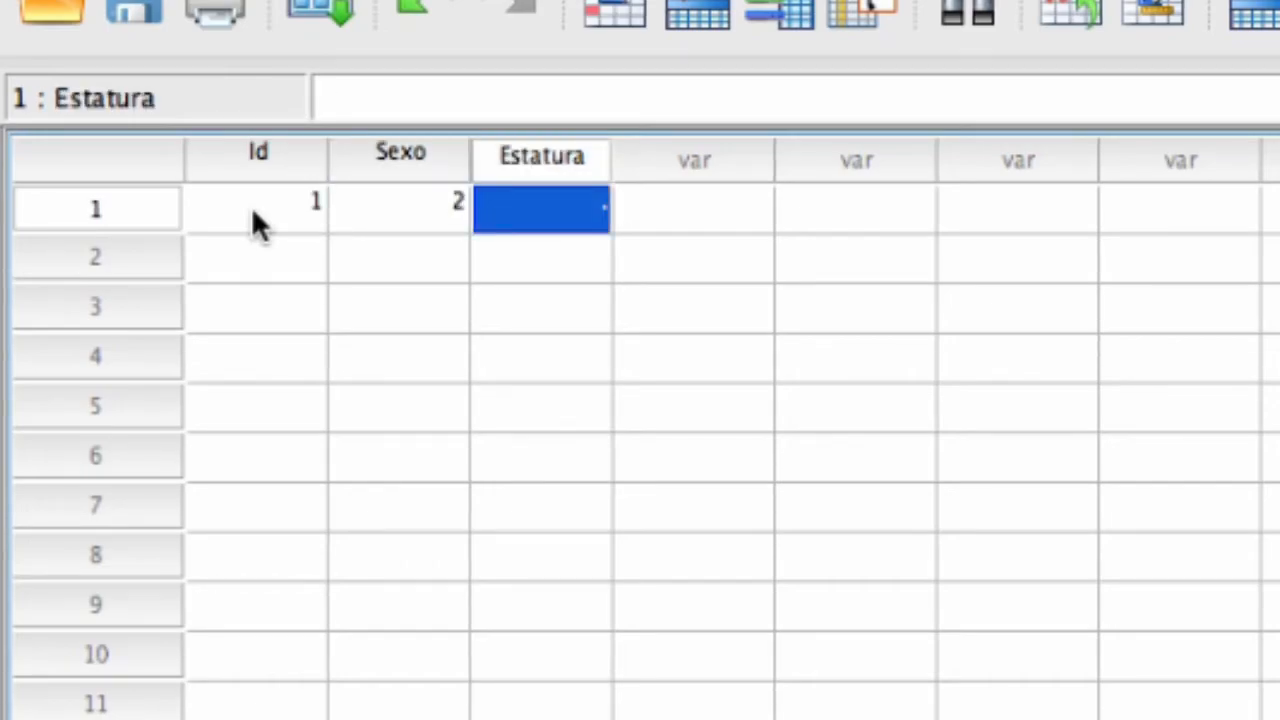
{"action": "type", "text": "1."}
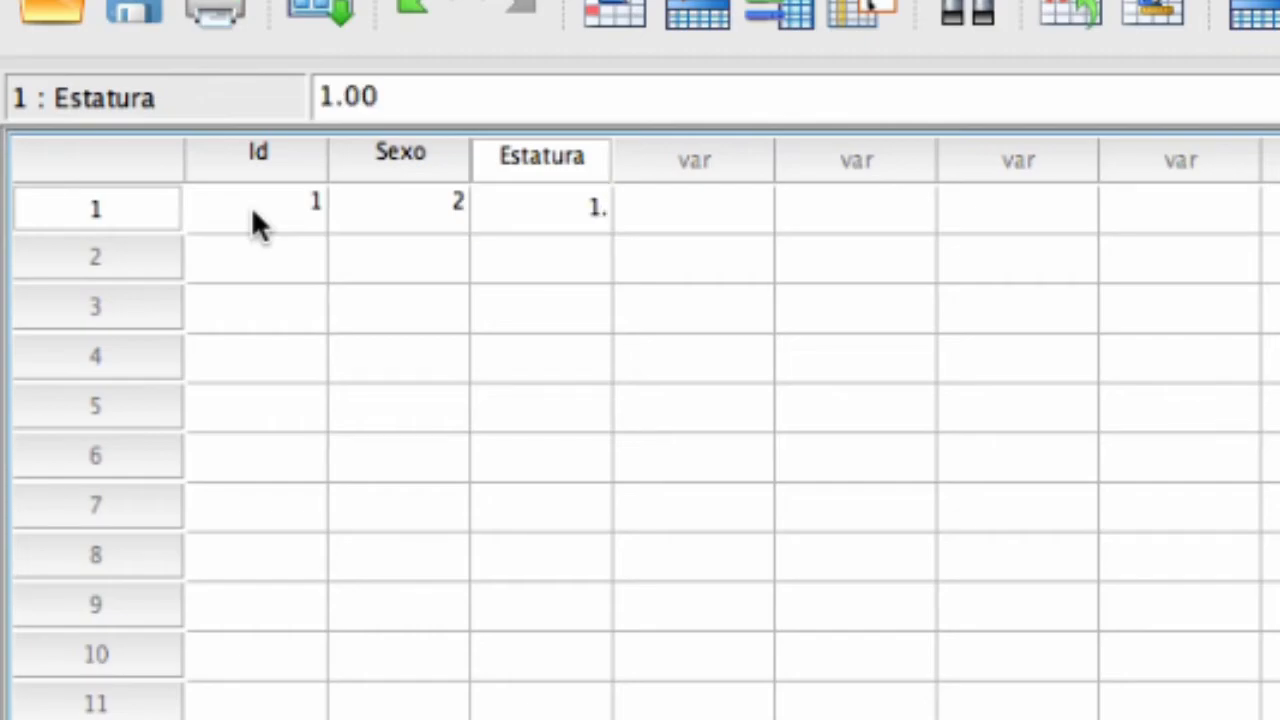
{"action": "type", "text": "57"}
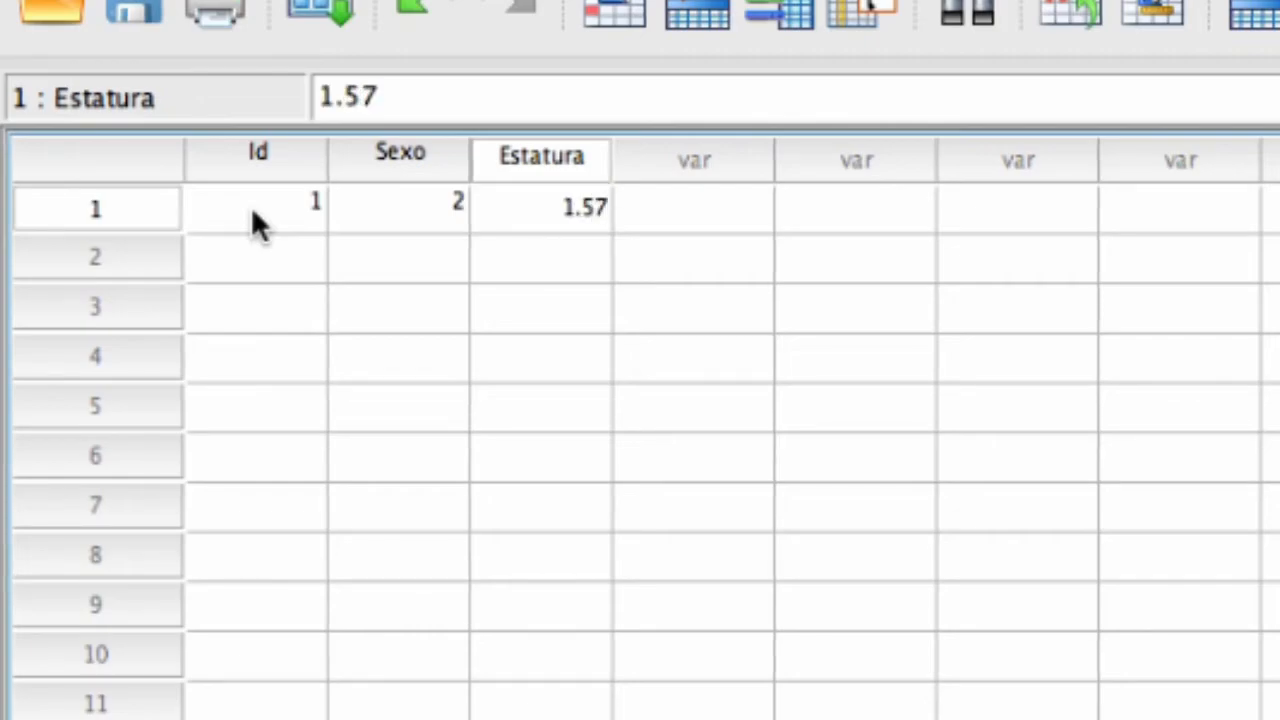
{"action": "key", "text": "Return"}
Enter the second case in row 2 with Id 2, Sexo 2 and Estatura 1.63.
{"action": "key", "text": "Left"}
{"action": "key", "text": "Left"}
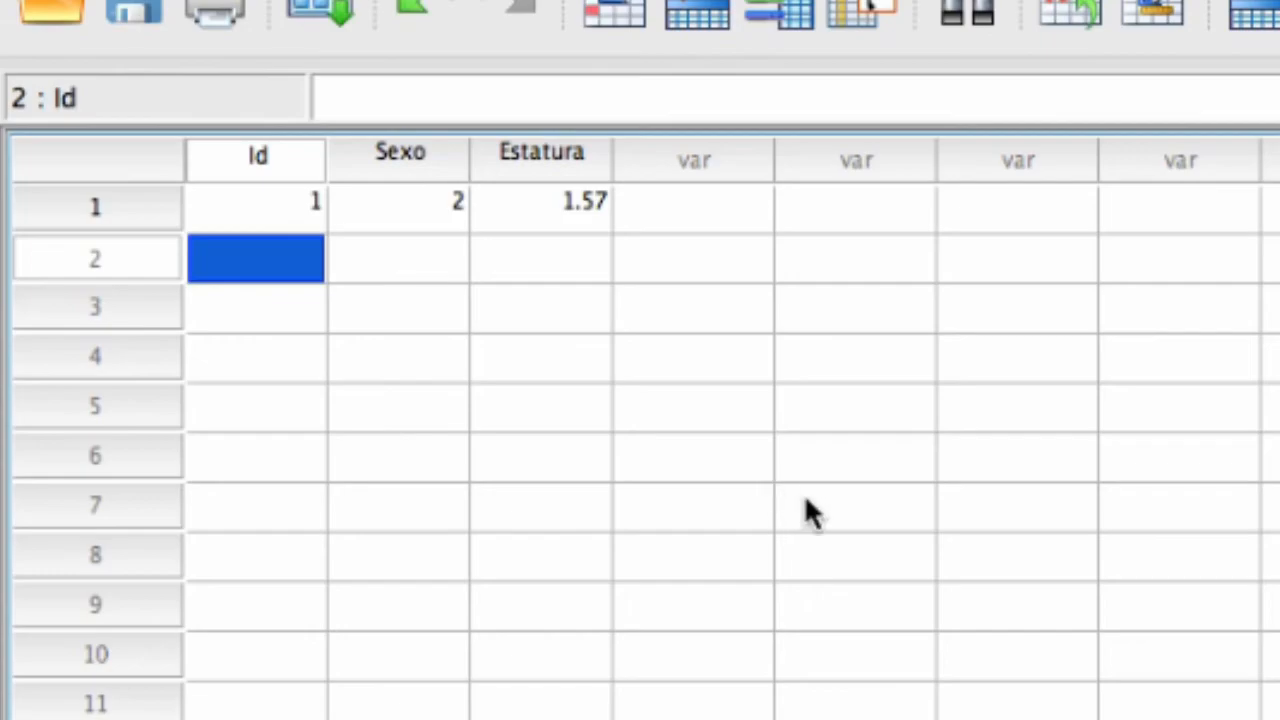
{"action": "type", "text": "2"}
{"action": "key", "text": "Tab"}
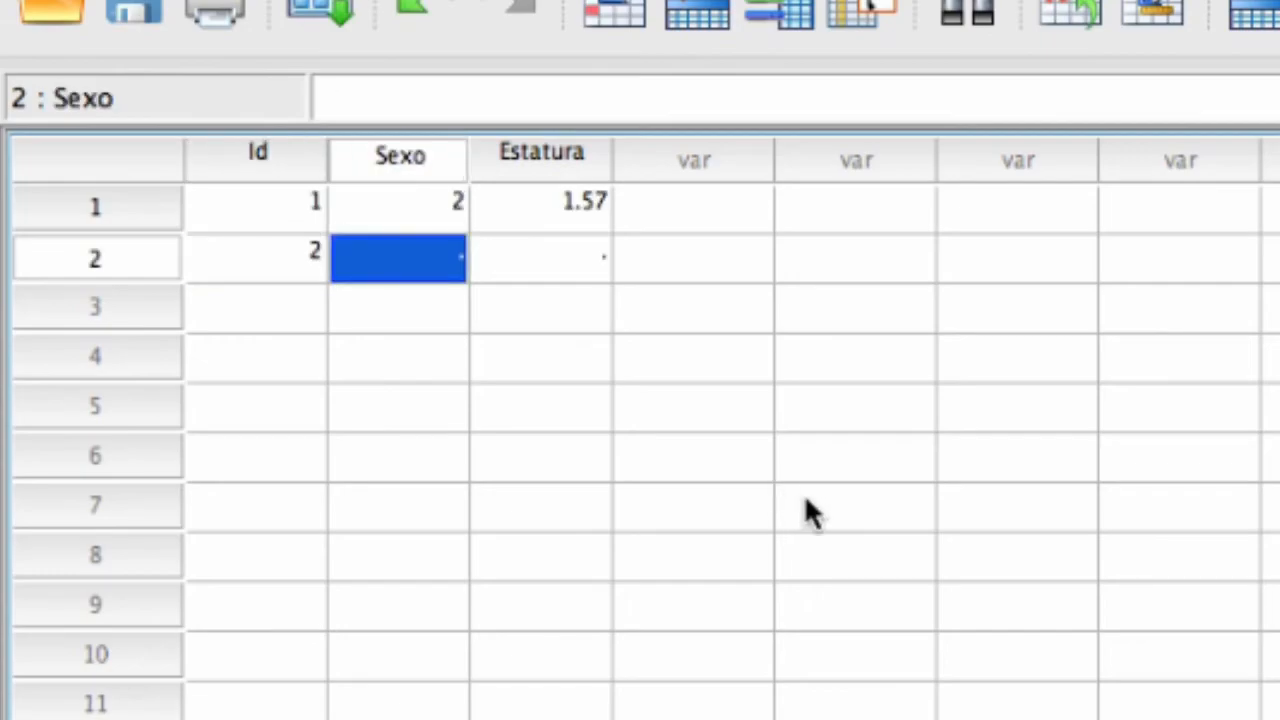
{"action": "type", "text": "2"}
{"action": "key", "text": "Tab"}
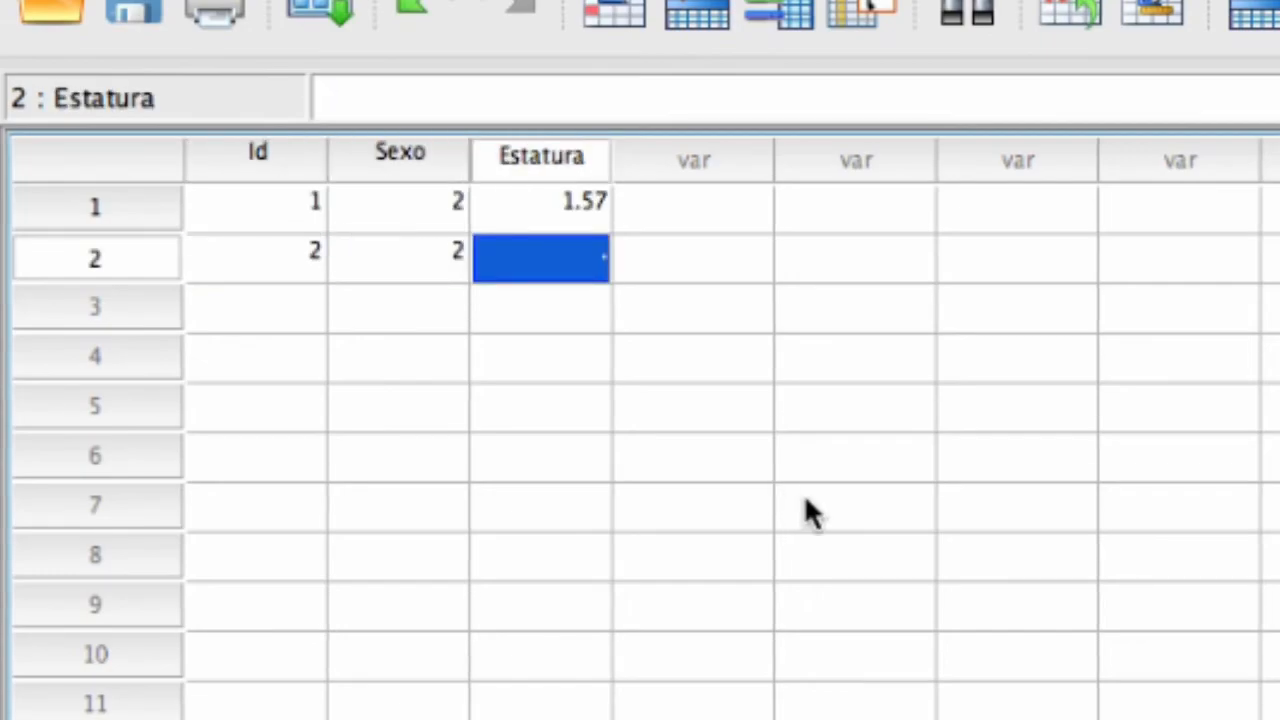
{"action": "type", "text": "1.63"}
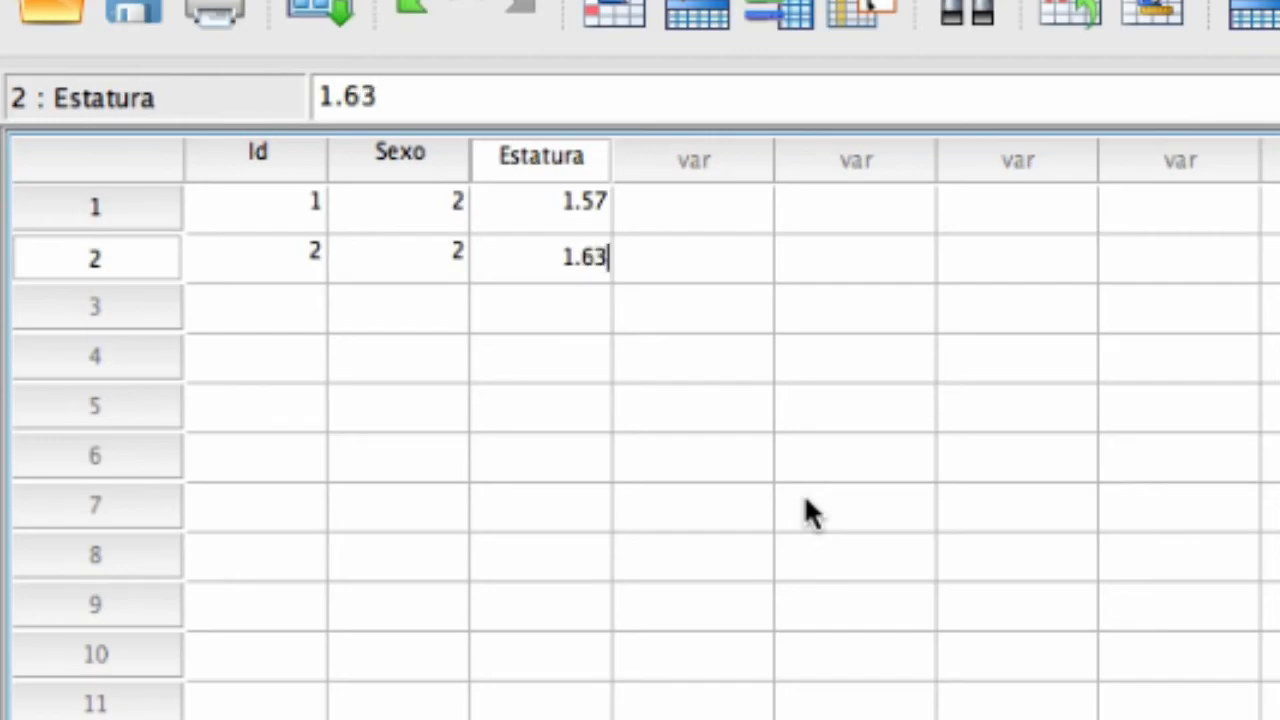
{"action": "key", "text": "Return"}
Enter the third case in row 3 with Id 3, Sexo 1 and Estatura 1.73.
{"action": "key", "text": "Left"}
{"action": "key", "text": "Left"}
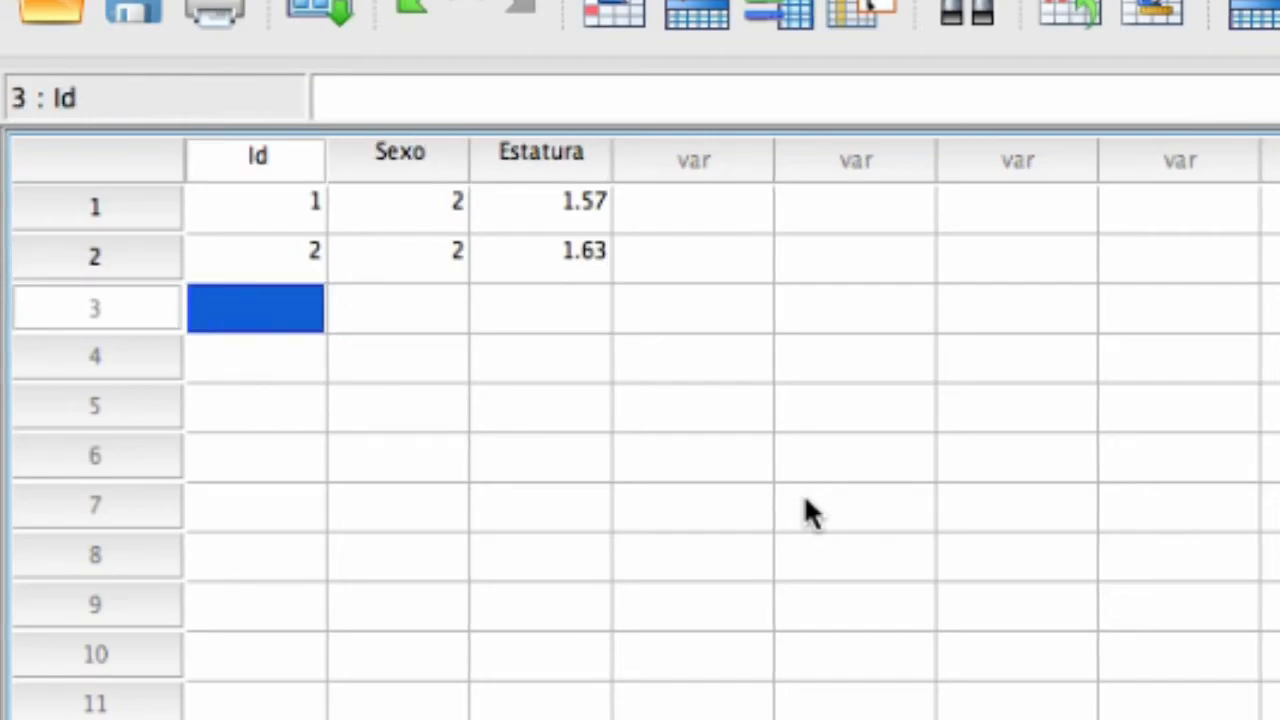
{"action": "type", "text": "3"}
{"action": "key", "text": "Tab"}
{"action": "type", "text": "1"}
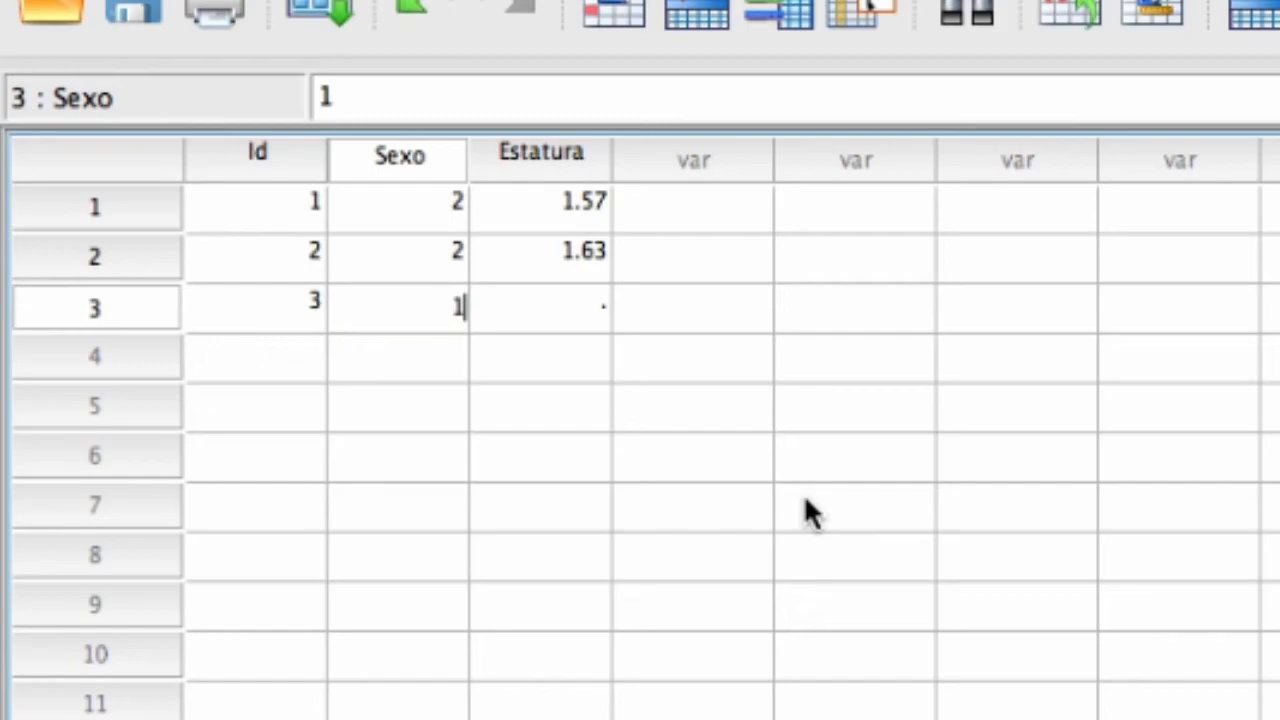
{"action": "key", "text": "Tab"}
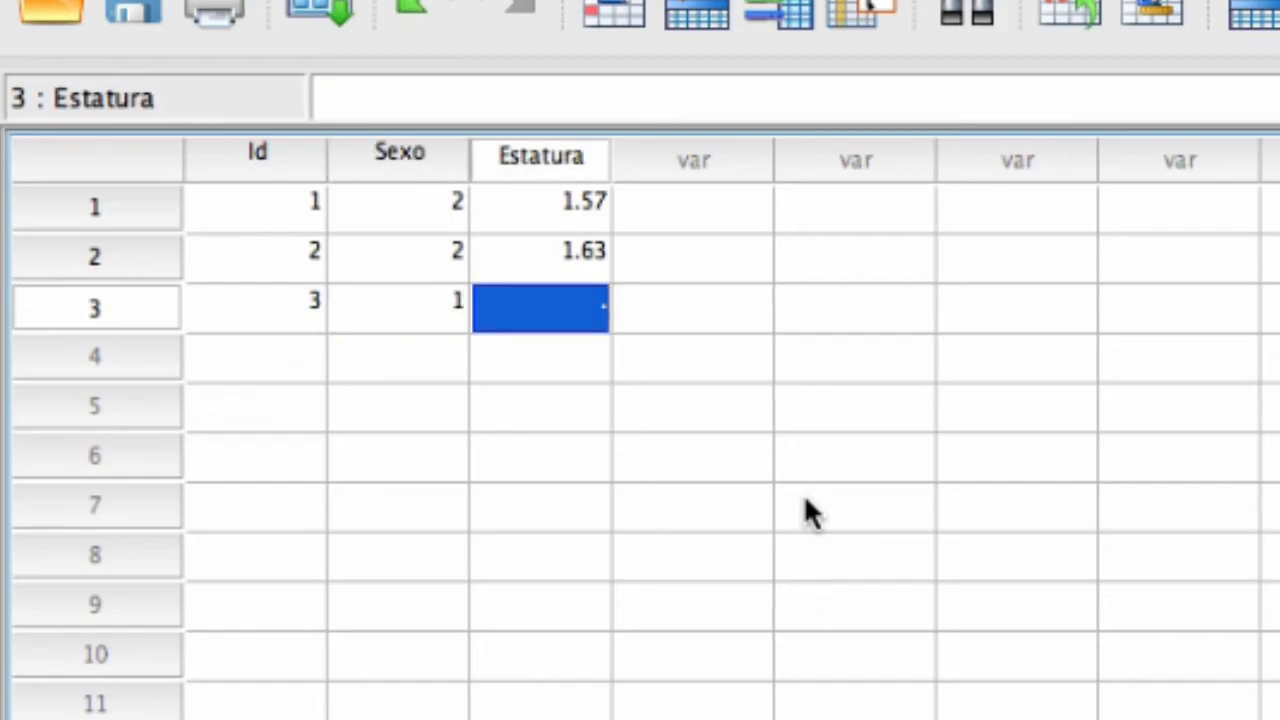
{"action": "type", "text": "1.7"}
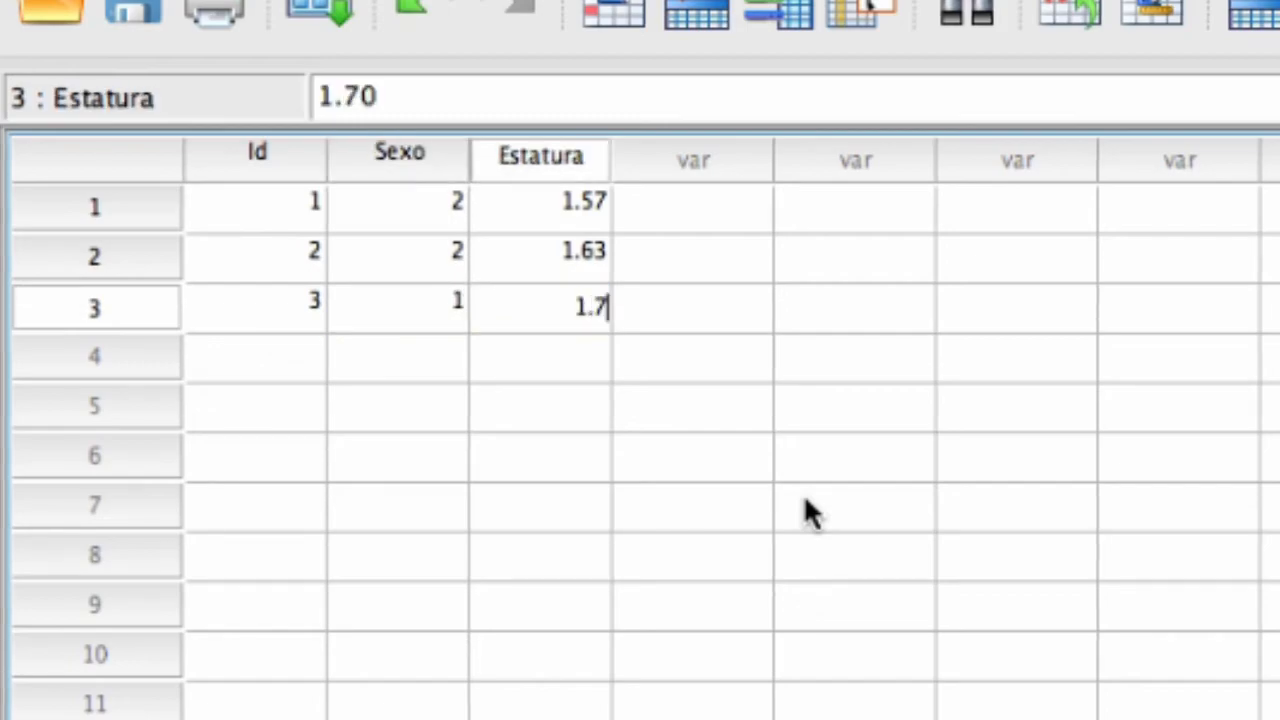
{"action": "type", "text": "3"}
{"action": "key", "text": "Return"}
Enter the fourth case in row 4 with Id 4, Sexo 2 and Estatura 1.70.
{"action": "key", "text": "Left"}
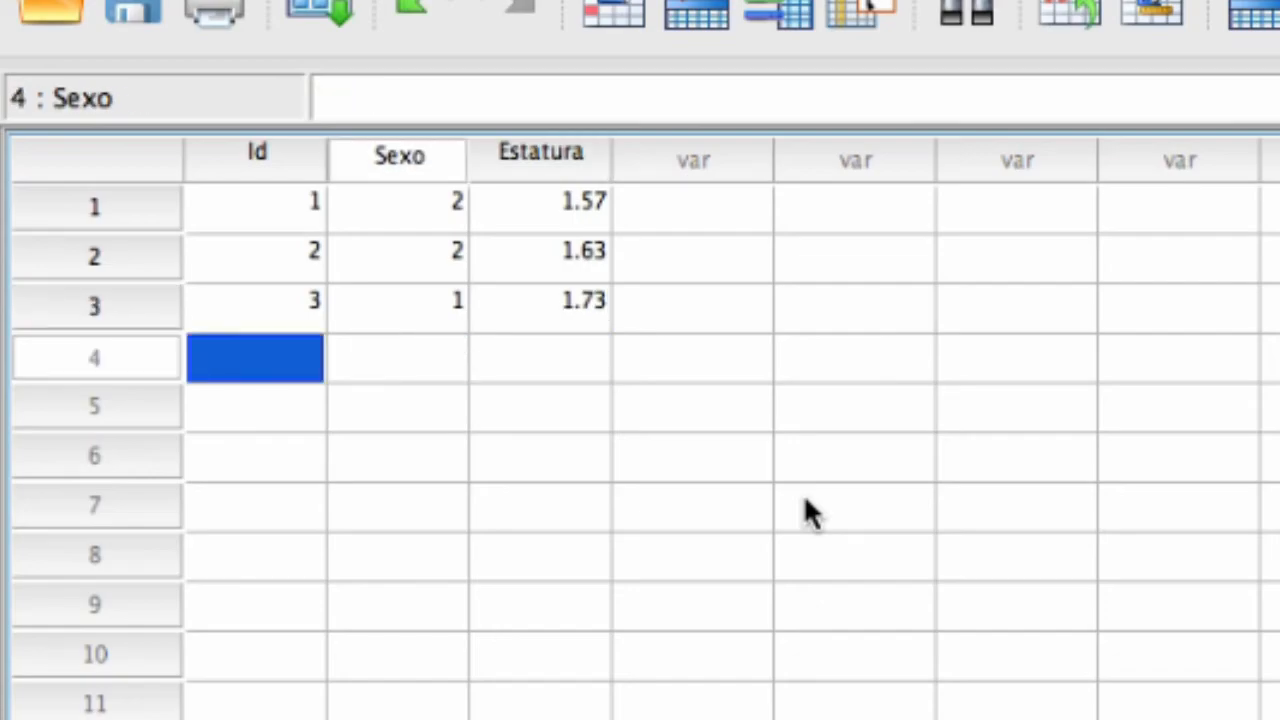
{"action": "key", "text": "Left"}
{"action": "type", "text": "4"}
{"action": "key", "text": "Tab"}
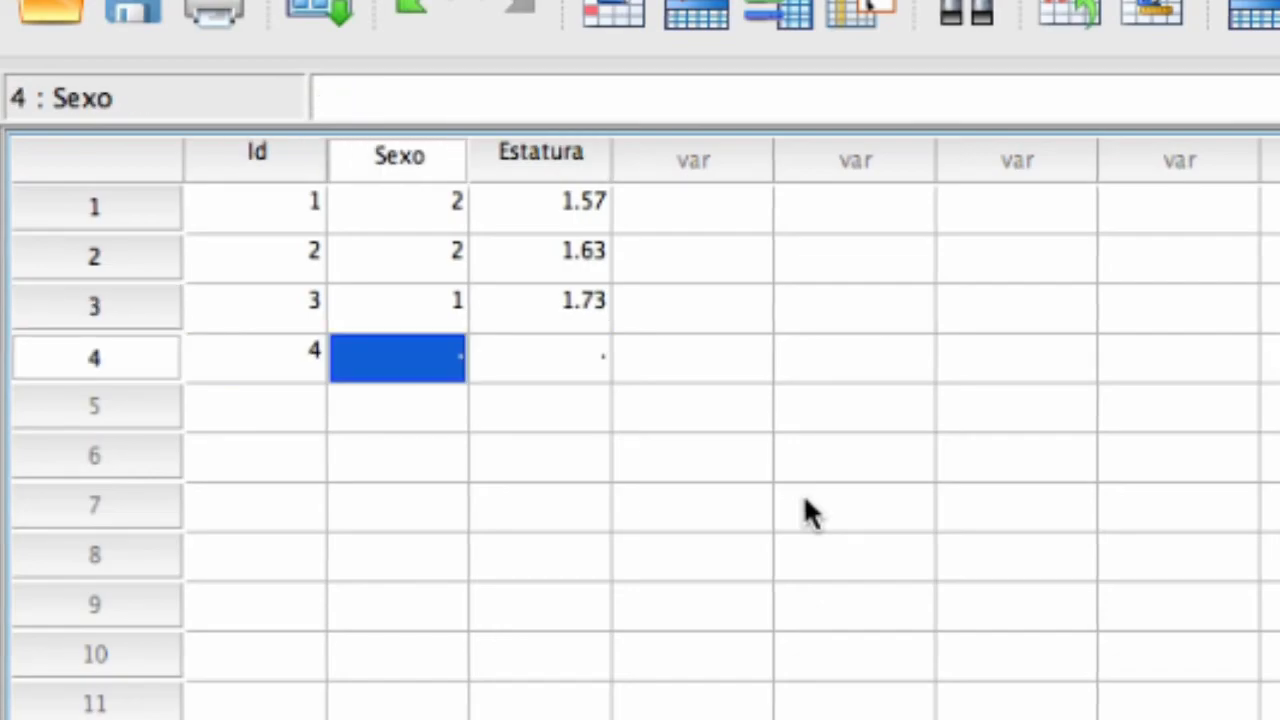
{"action": "type", "text": "2"}
{"action": "key", "text": "Tab"}
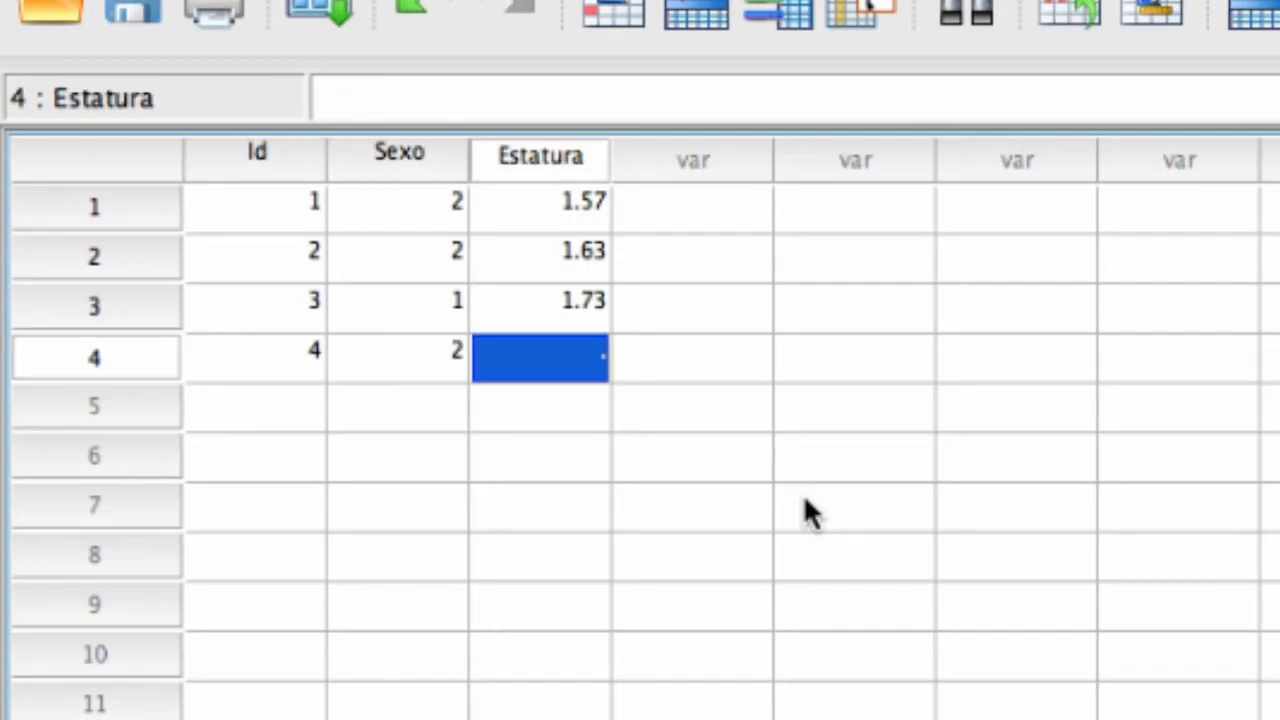
{"action": "type", "text": "1."}
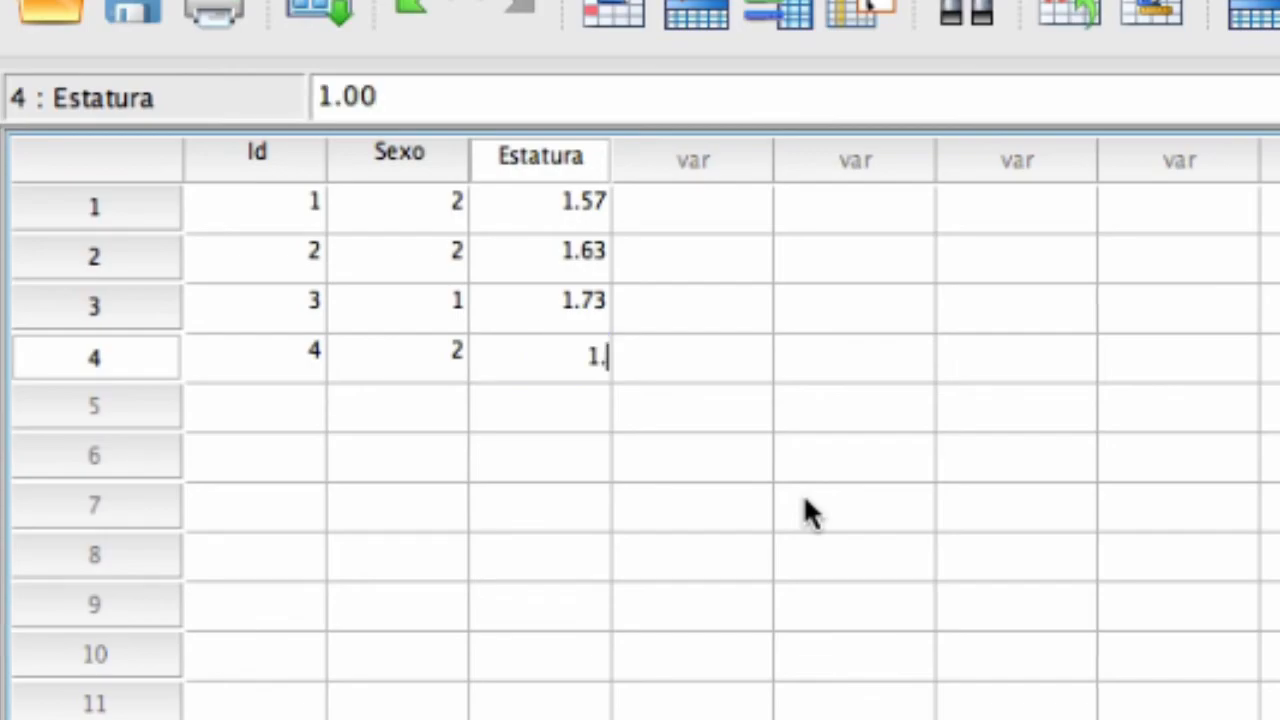
{"action": "type", "text": "7"}
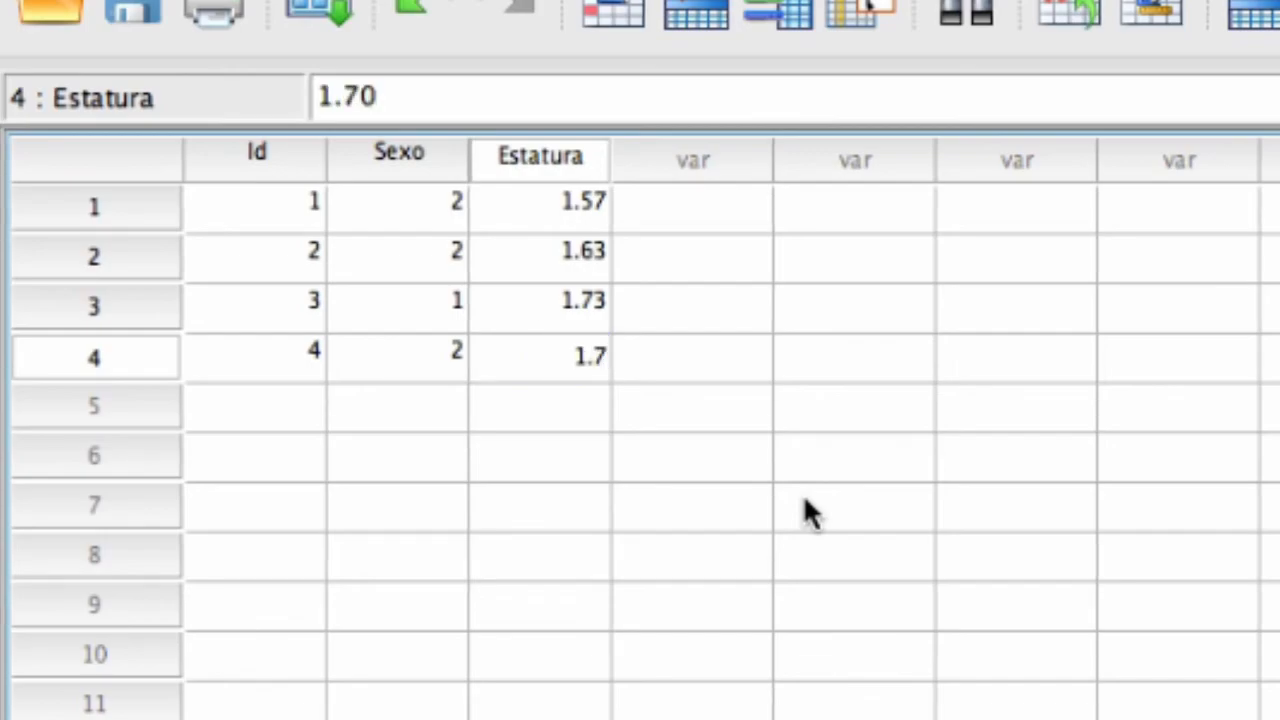
{"action": "key", "text": "Return"}
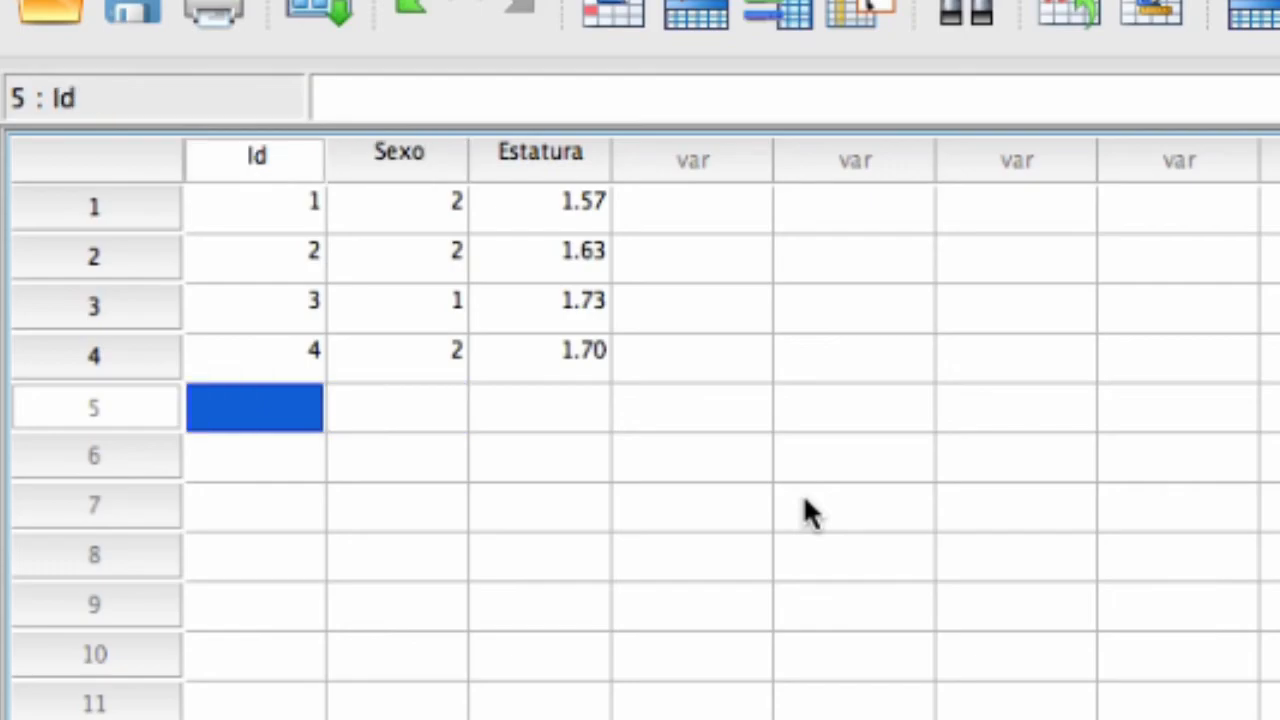
Enter the fifth case in row 5 with Id 5, Sexo 1 and Estatura 1.85.
{"action": "type", "text": "5"}
{"action": "key", "text": "Tab"}
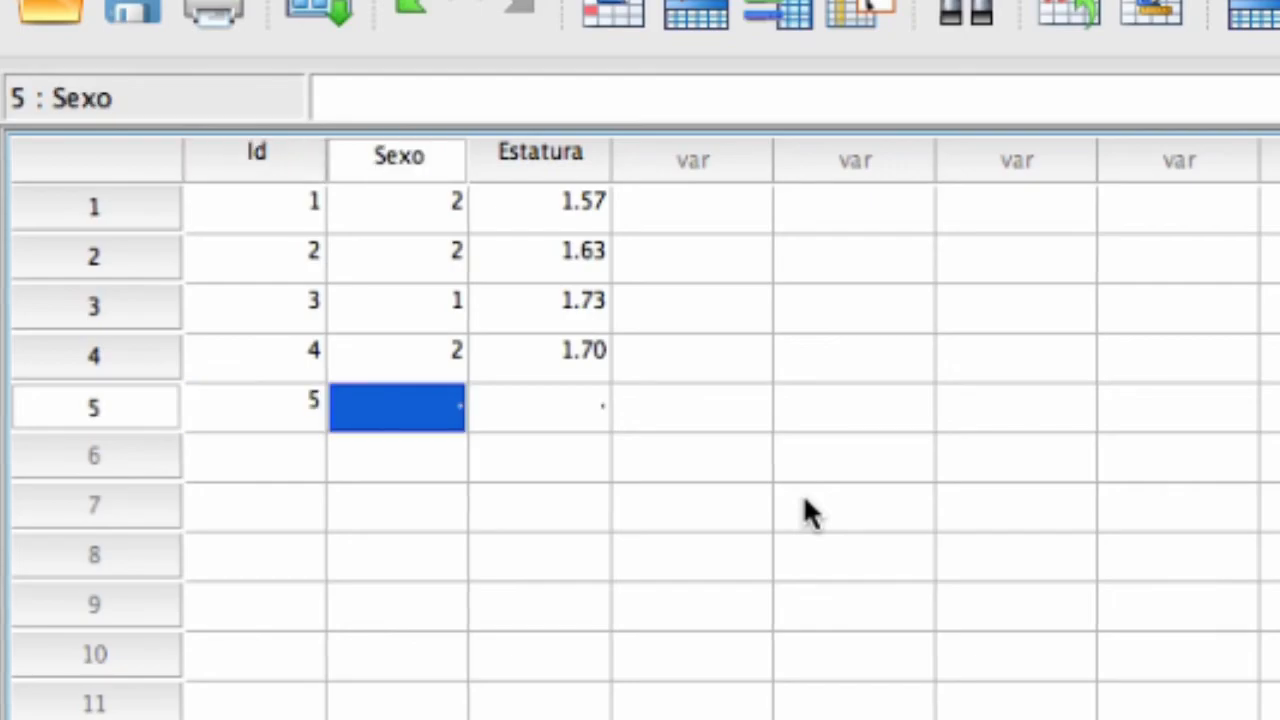
{"action": "type", "text": "1"}
{"action": "key", "text": "Tab"}
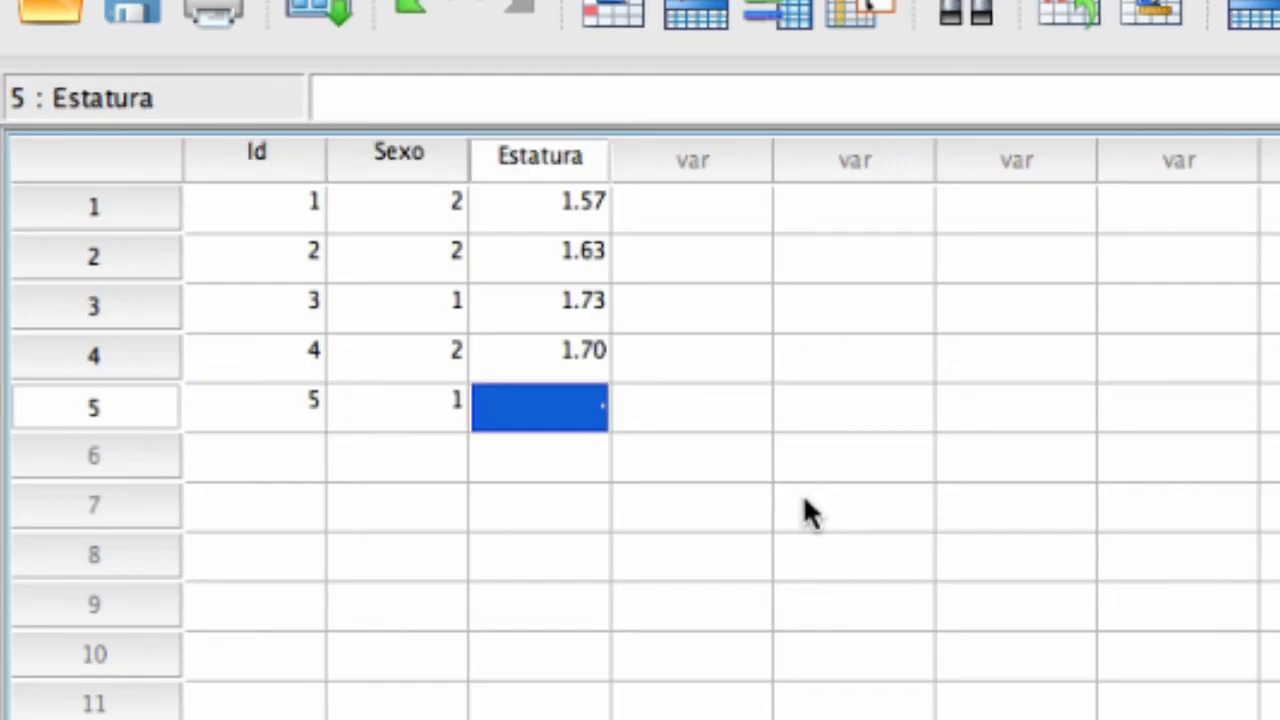
{"action": "type", "text": "1.85"}
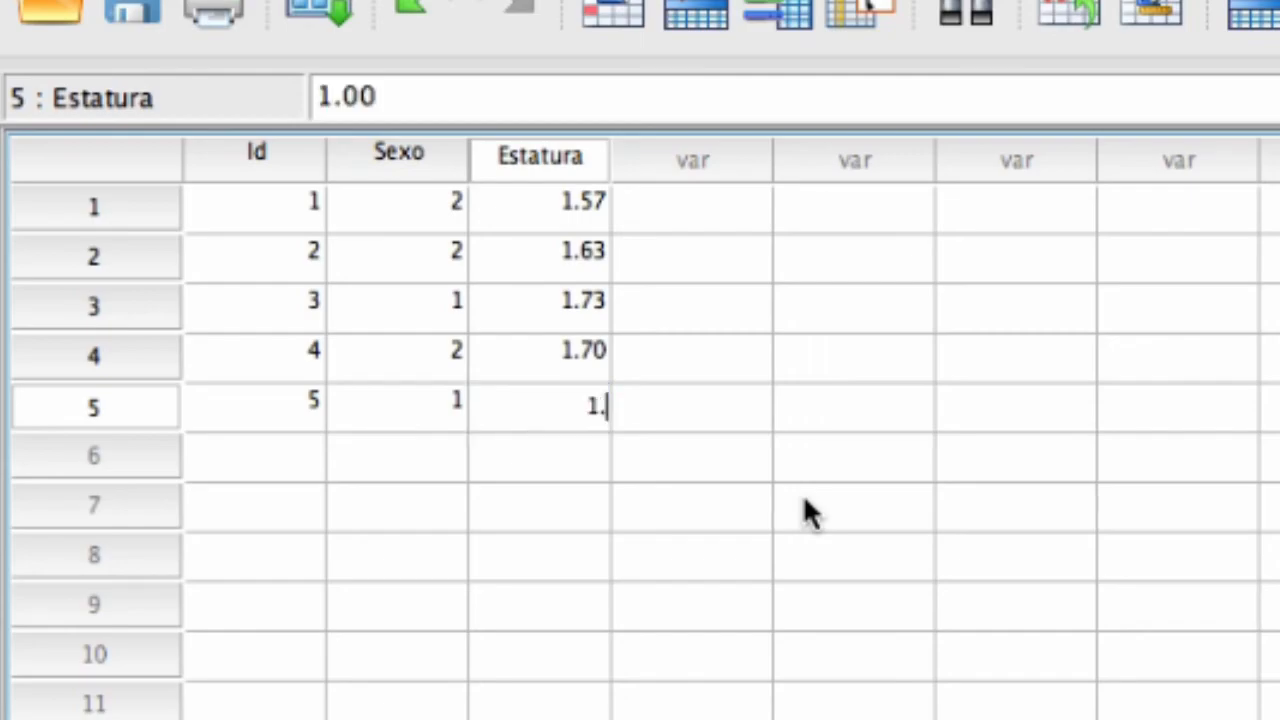
{"action": "key", "text": "Return"}
{"action": "key", "text": "Home"}
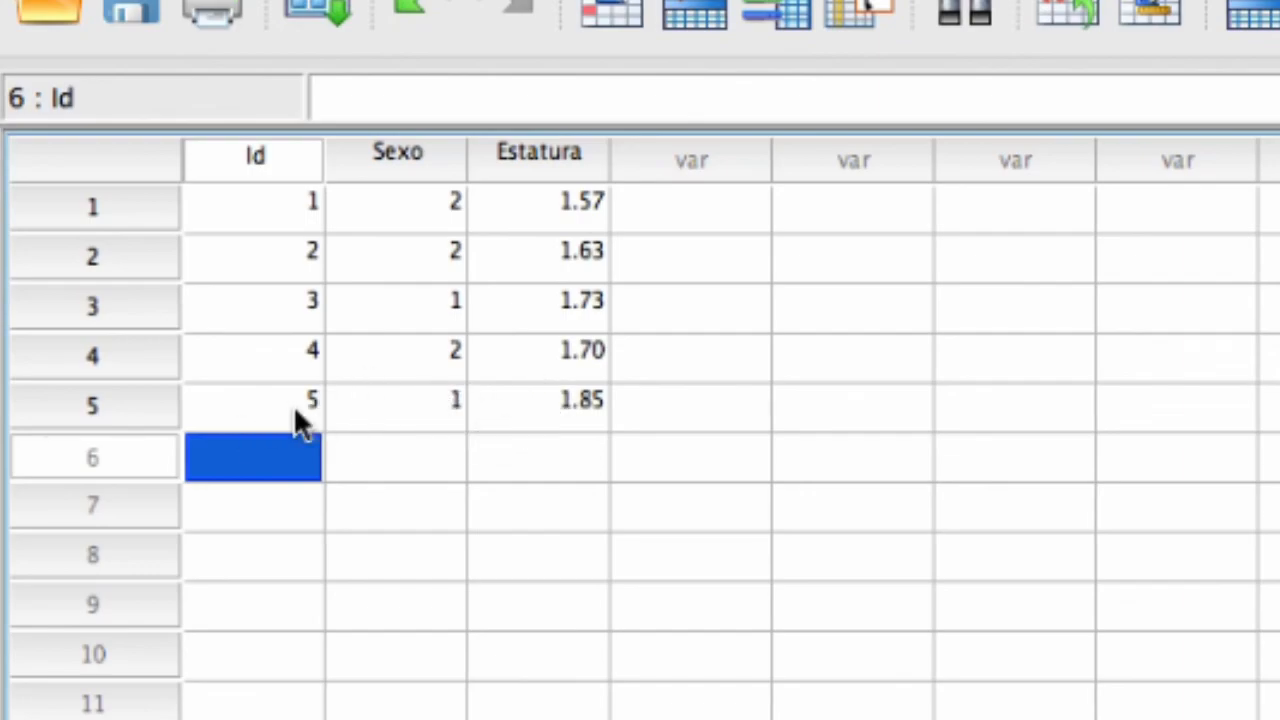
{"action": "left_click", "coordinate": [716, 408]}
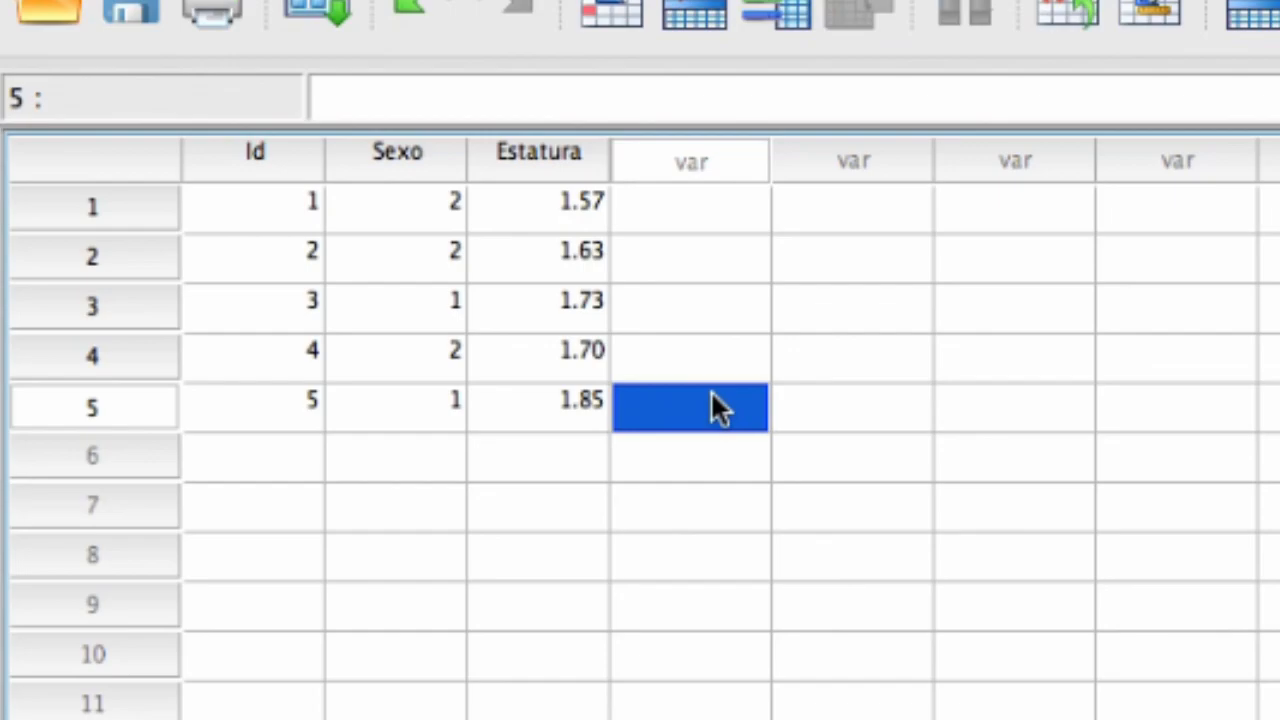